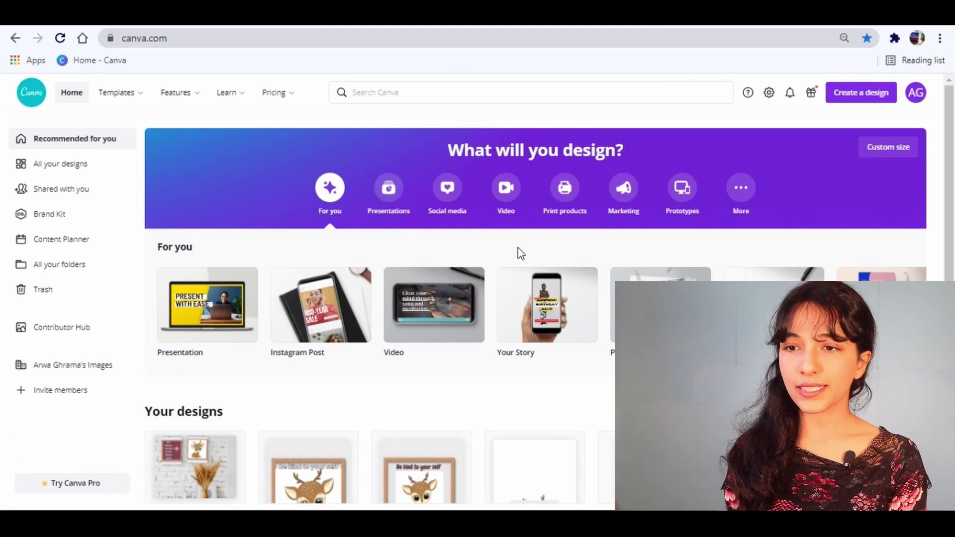
- Create a blank custom design 8.5 in wide by 10 in tall
click(897, 148)
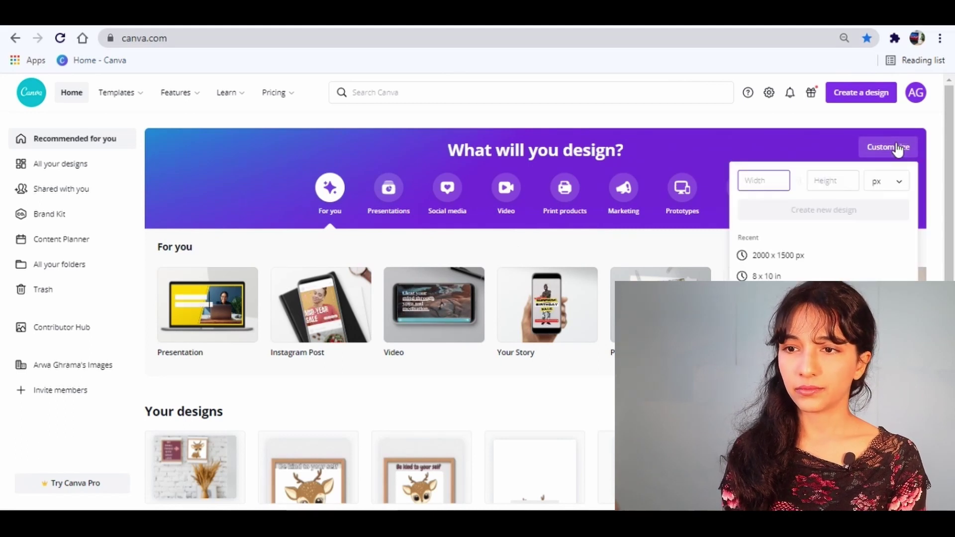
click(875, 187)
click(874, 209)
click(766, 181)
text(8)
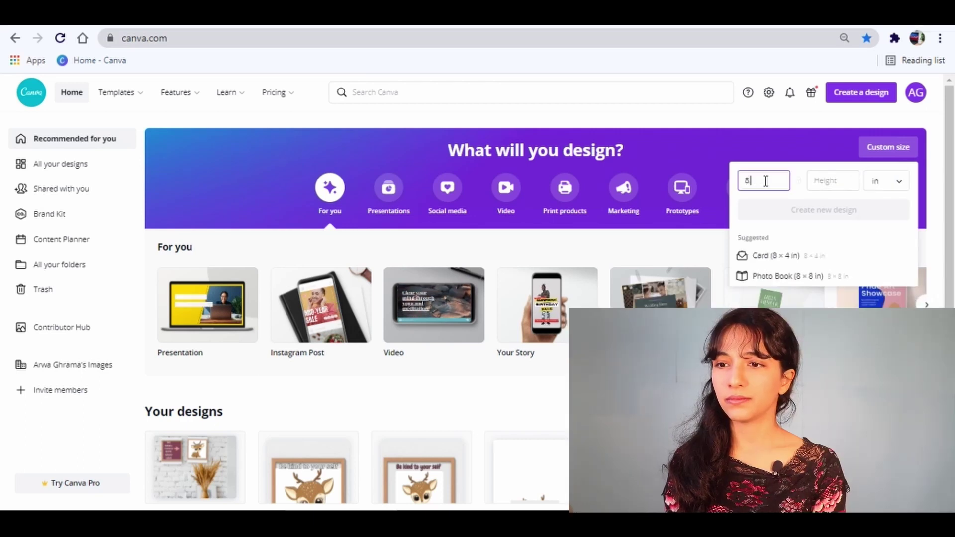
text(.5)
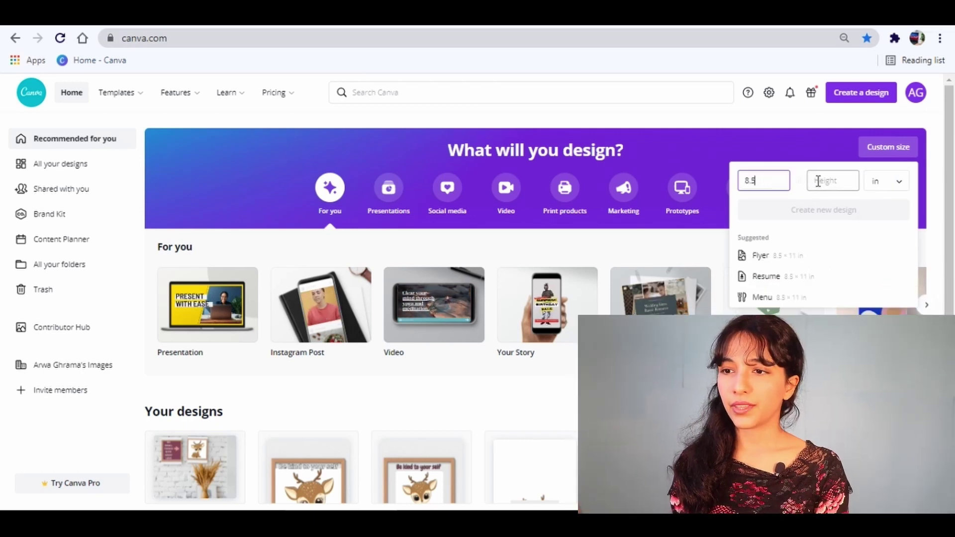
click(818, 181)
text(11)
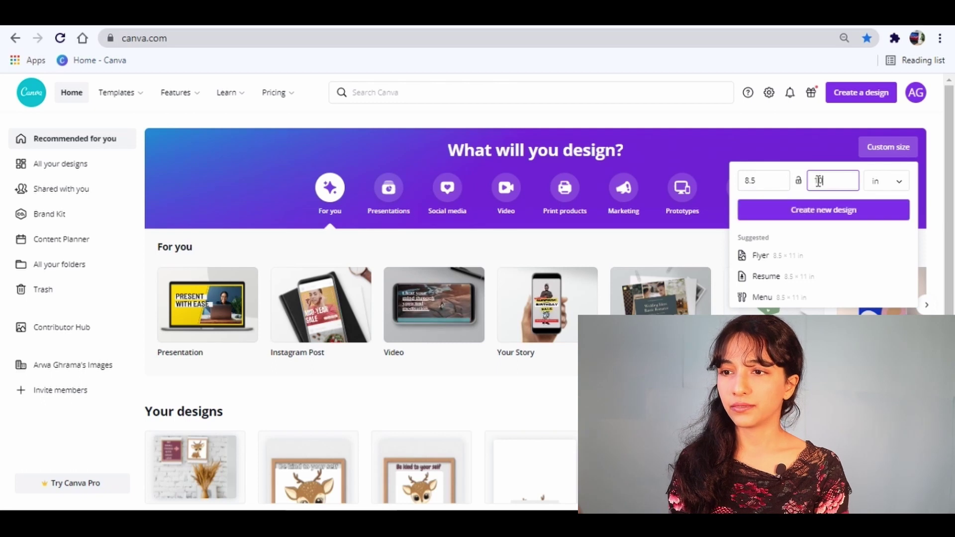
key(BackSpace)
text(0)
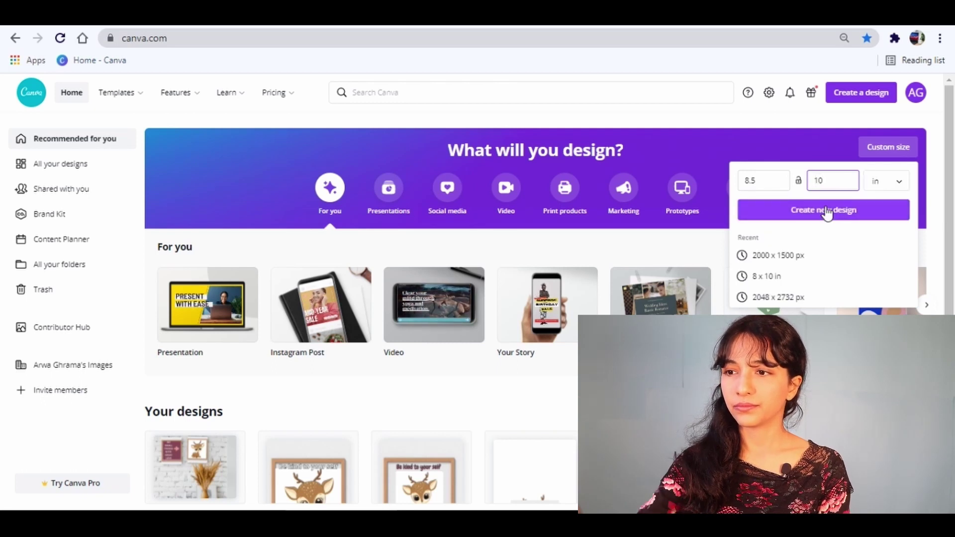
click(827, 212)
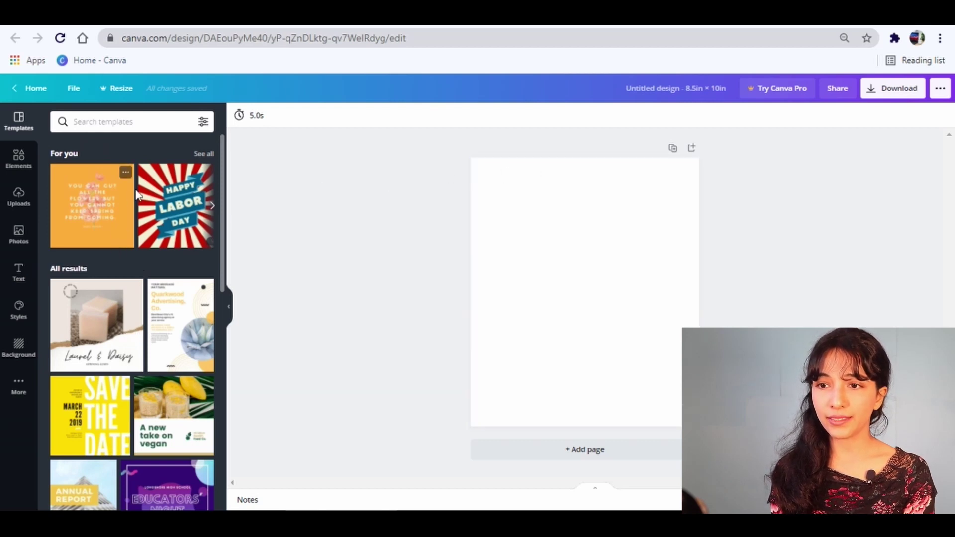
- Place the uploaded cartoon deer illustration onto the page from Uploads
click(20, 195)
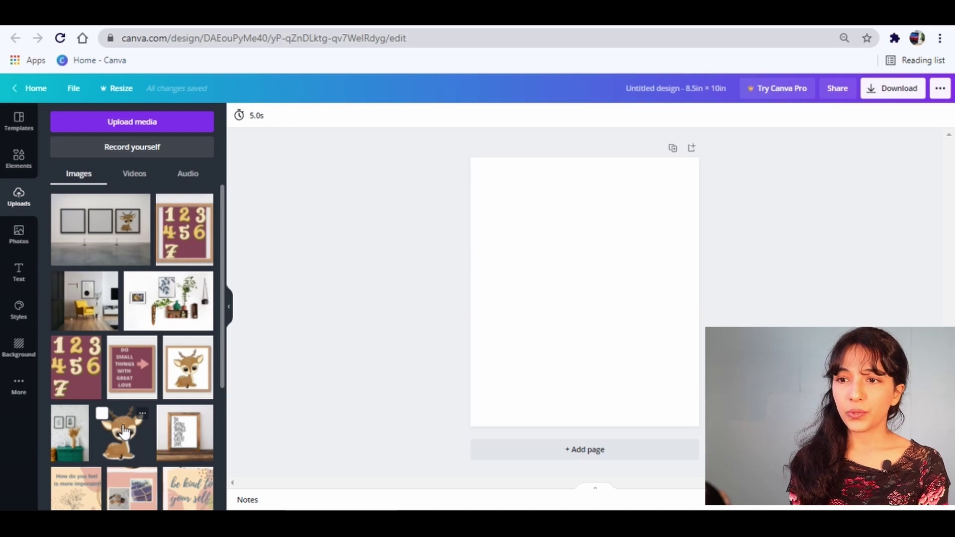
mouse_move(136, 427)
mouse_down()
mouse_move(469, 383)
mouse_move(567, 299)
mouse_move(494, 208)
mouse_up()
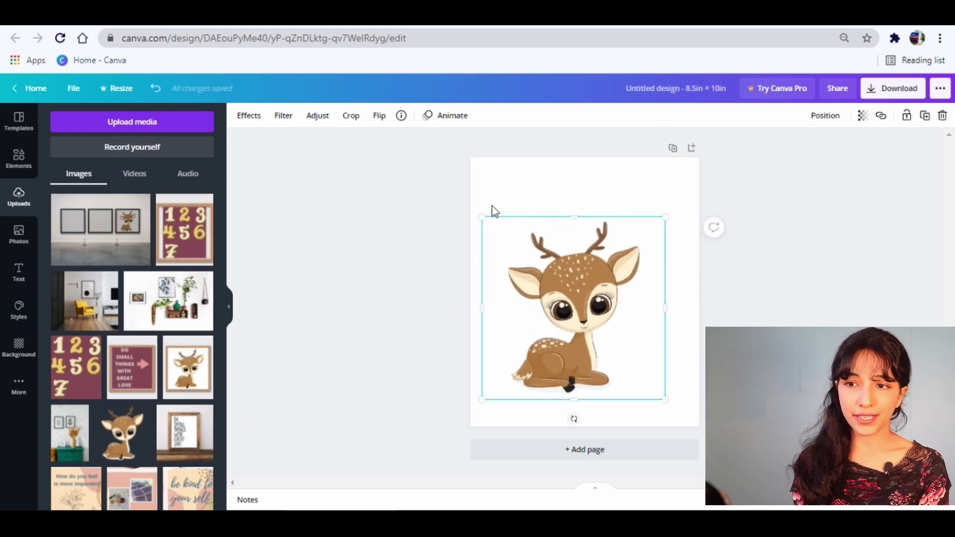
- Search Google for 'artwork deer' and scroll through the results
text(artwork)
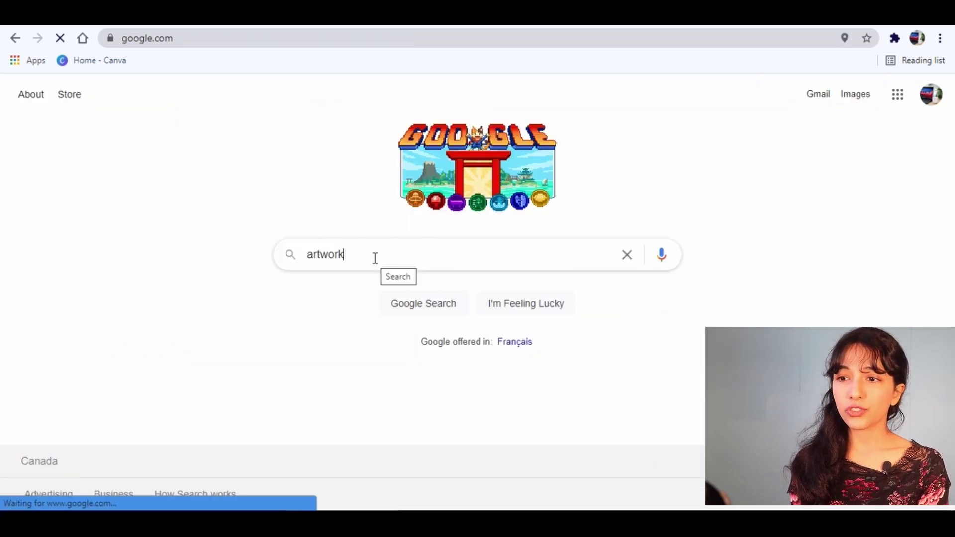
text( deer)
key(Return)
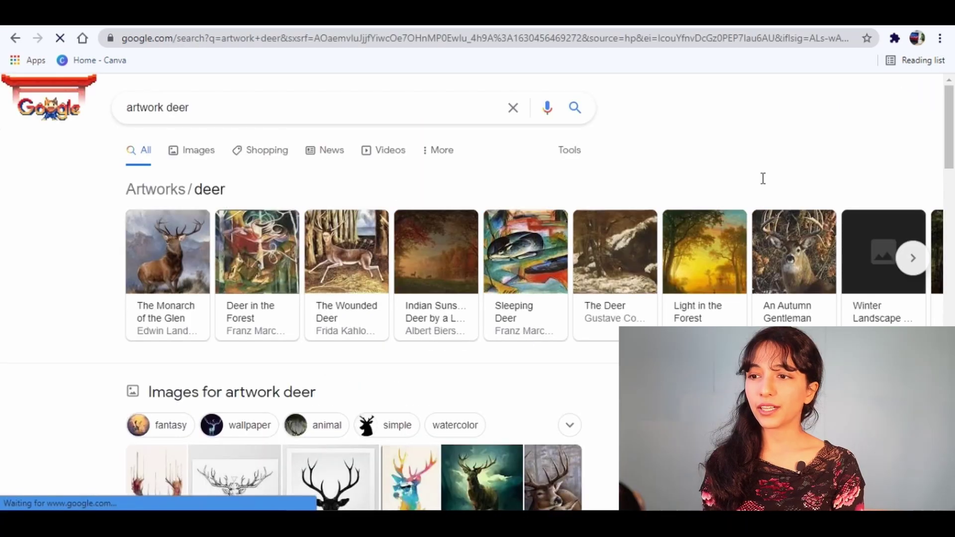
scroll(284, 343, down, 3)
scroll(284, 343, down, 3)
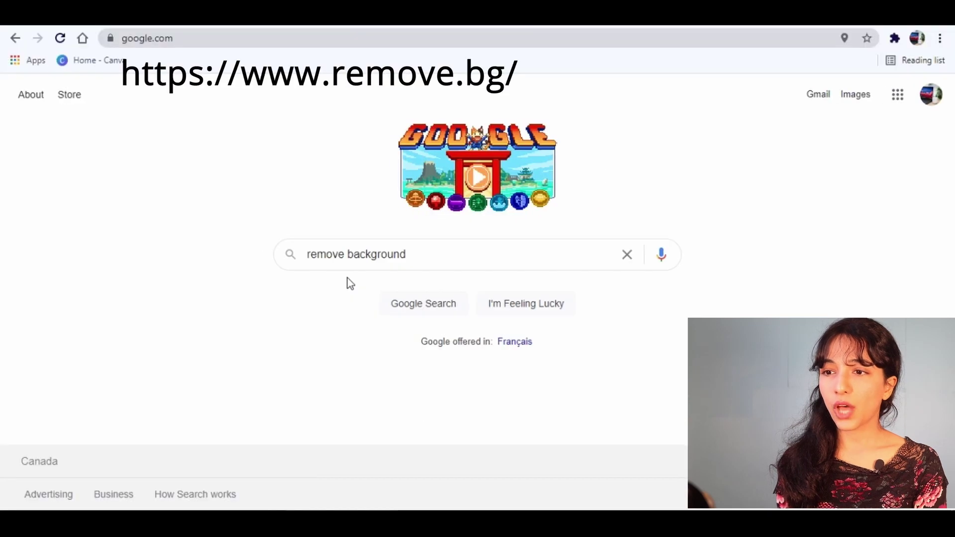
- Remove the deer image's background on remove.bg and download the cut-out PNG
key(Return)
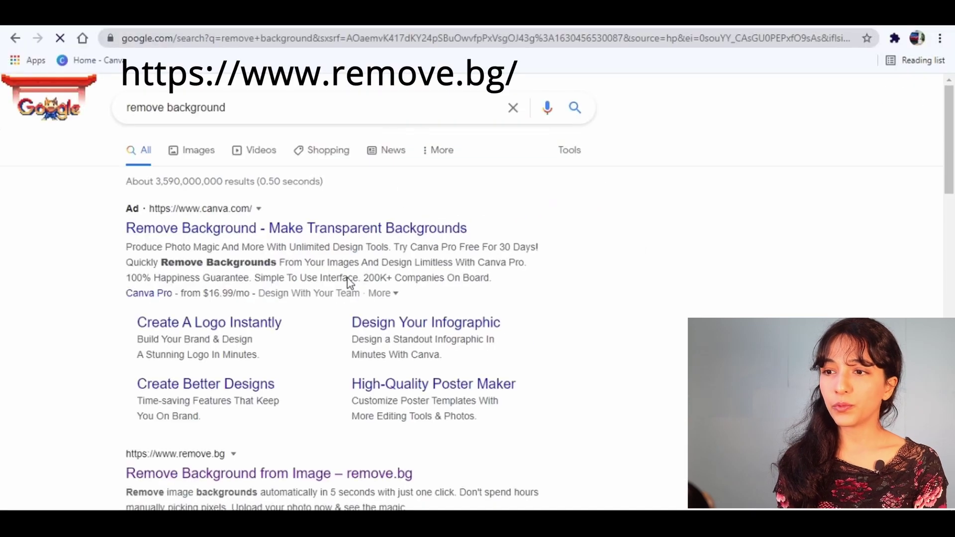
click(178, 475)
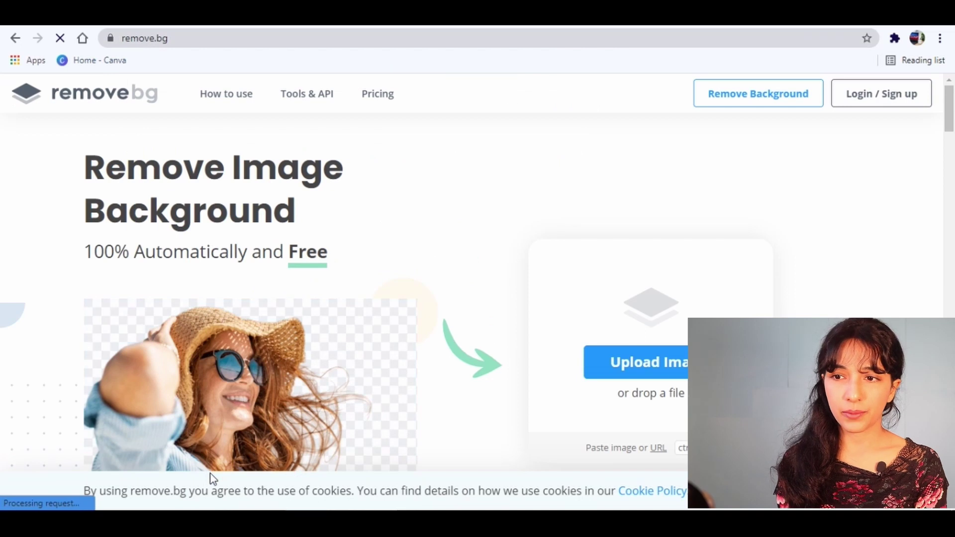
scroll(298, 299, down, 5)
click(418, 330)
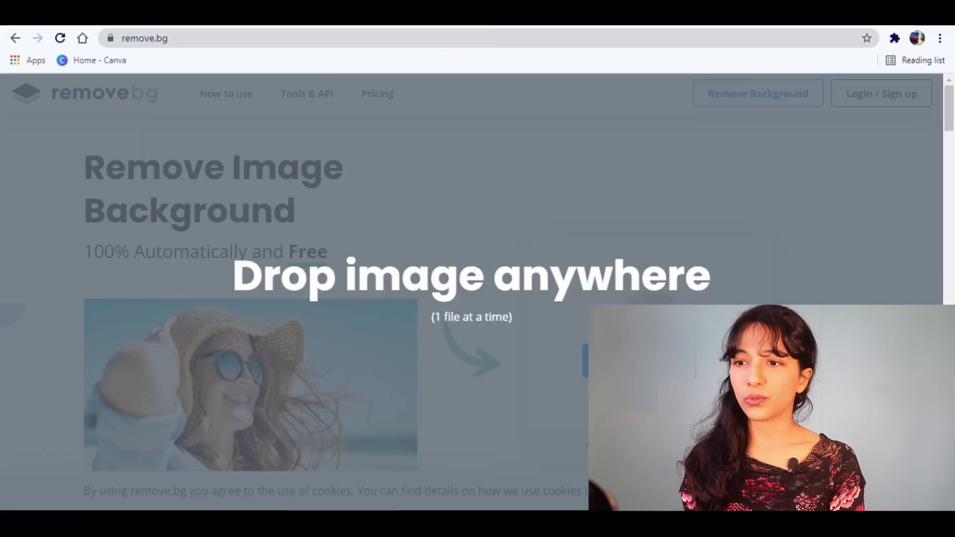
drag(420, 332, 473, 216)
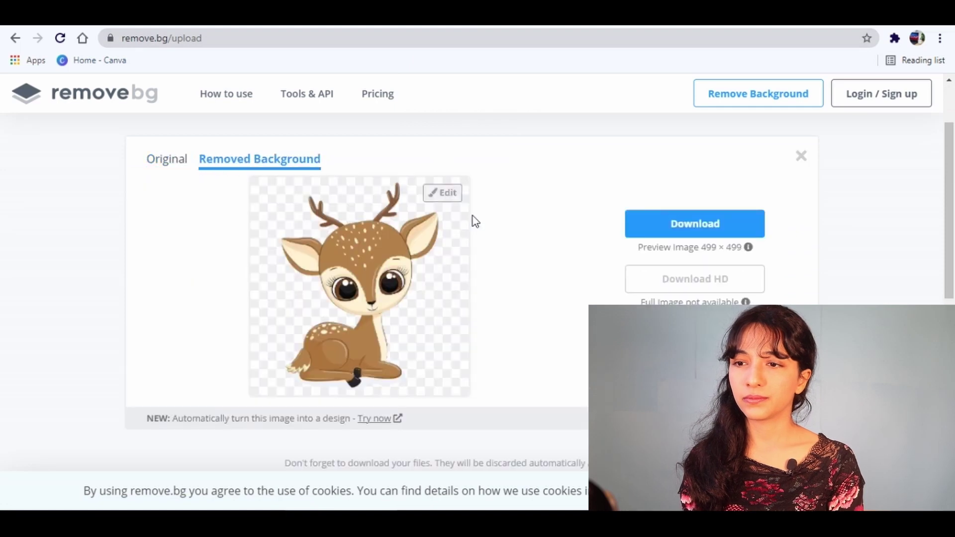
click(688, 223)
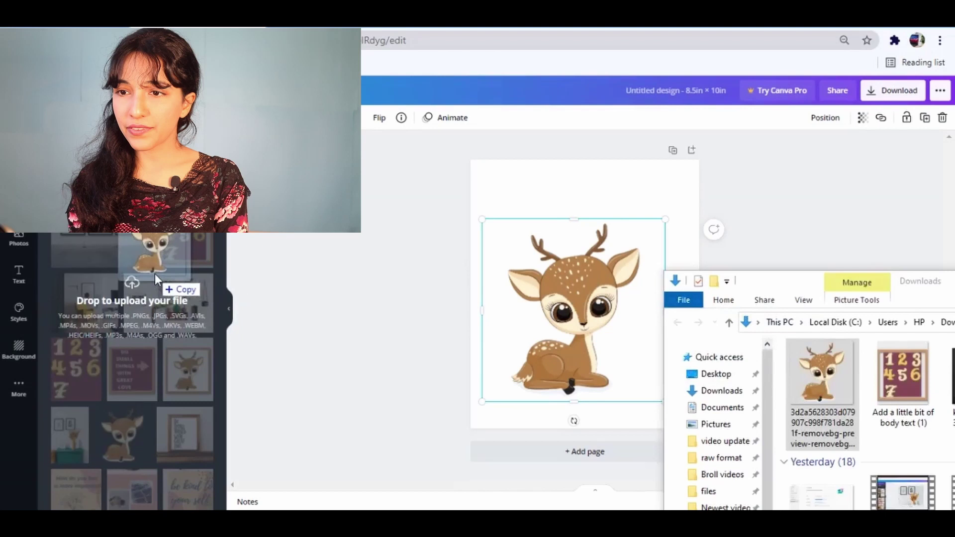
- Upload the cut-out deer and enlarge it inside the wooden frame's opening
drag(142, 368, 154, 273)
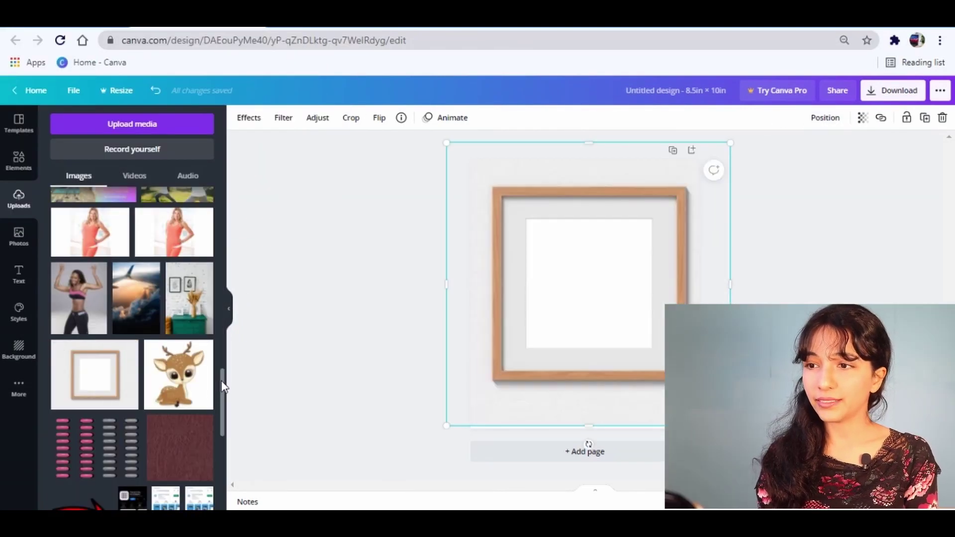
drag(223, 387, 198, 135)
click(74, 234)
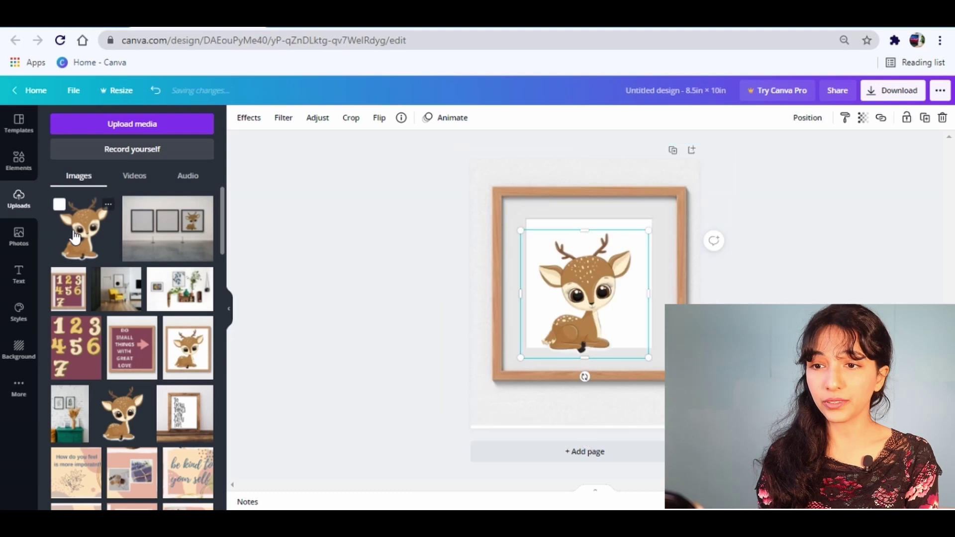
drag(521, 230, 509, 218)
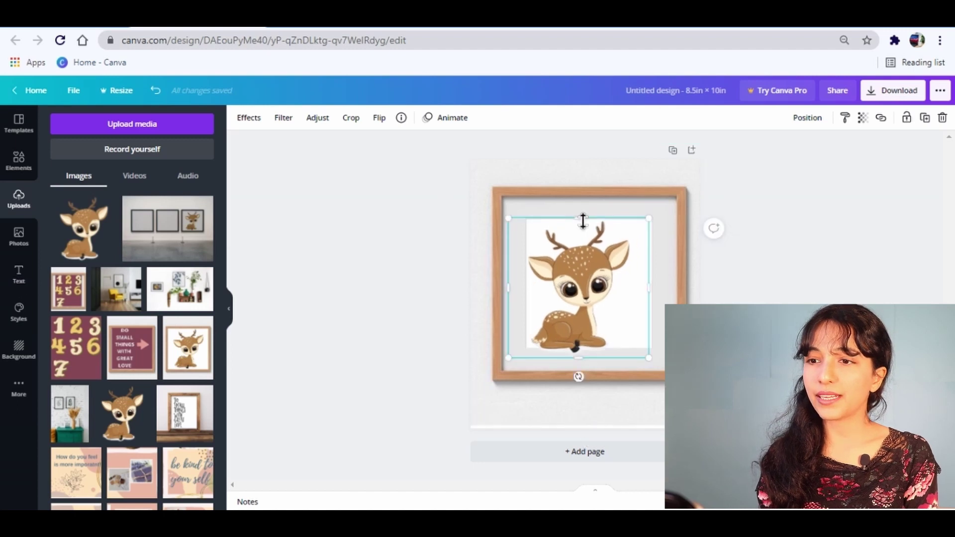
click(20, 282)
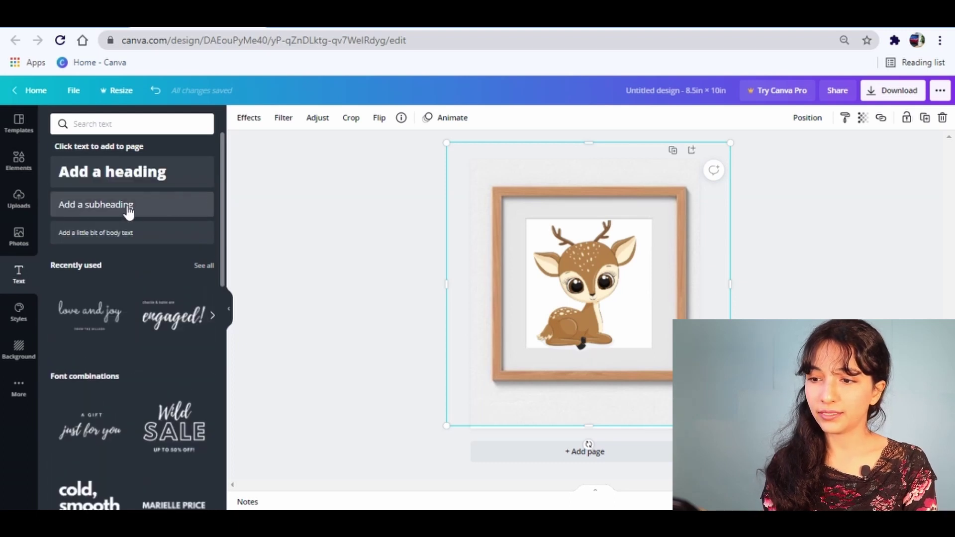
- Add the subheading 'Be kind to your self' and a blank second page
click(99, 204)
text(Be kind to your self)
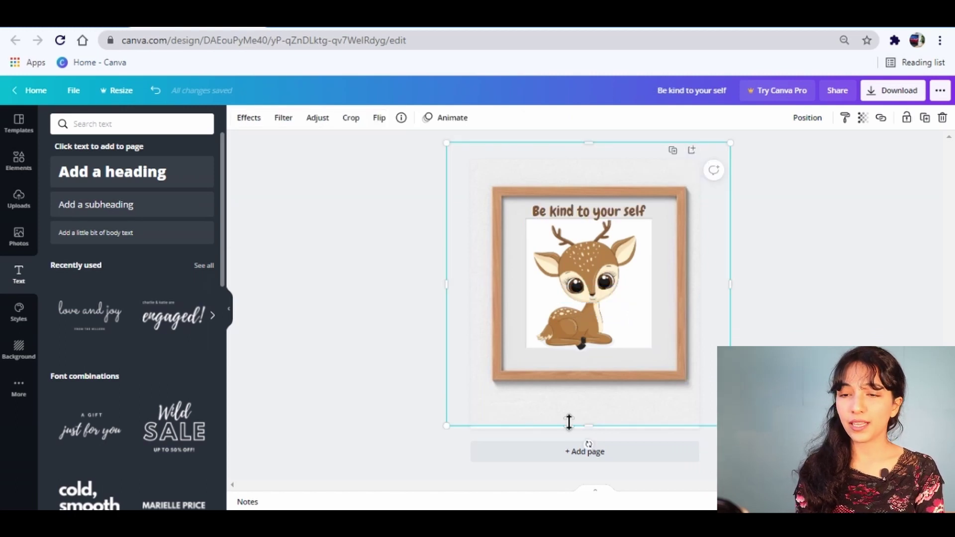
click(576, 457)
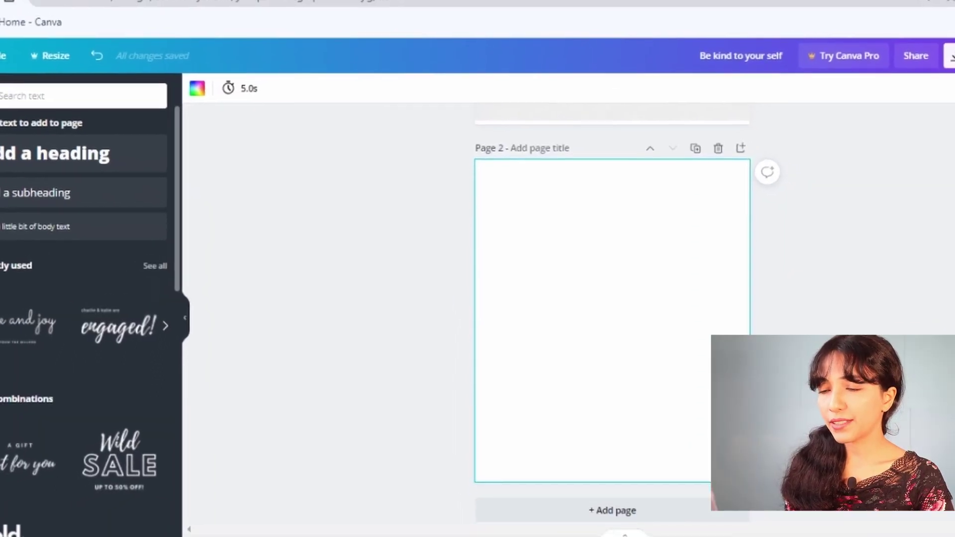
- Add a number board found by searching 'one', recoloured with the Vintage Botany palette
click(71, 104)
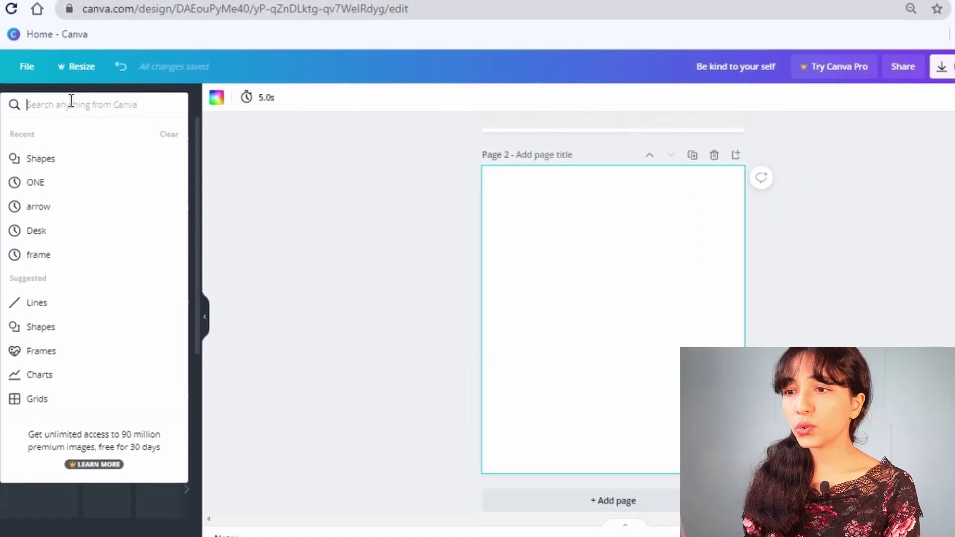
text(one)
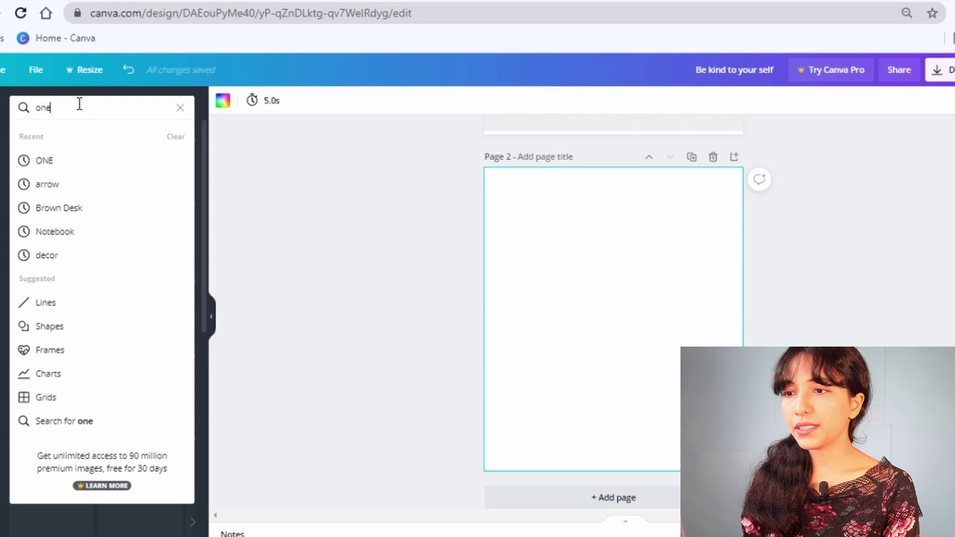
key(Return)
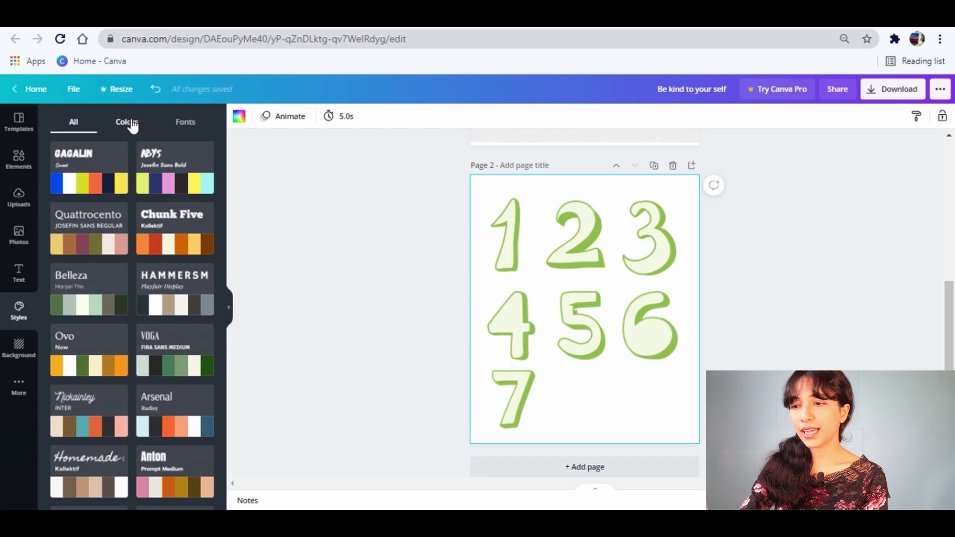
click(133, 126)
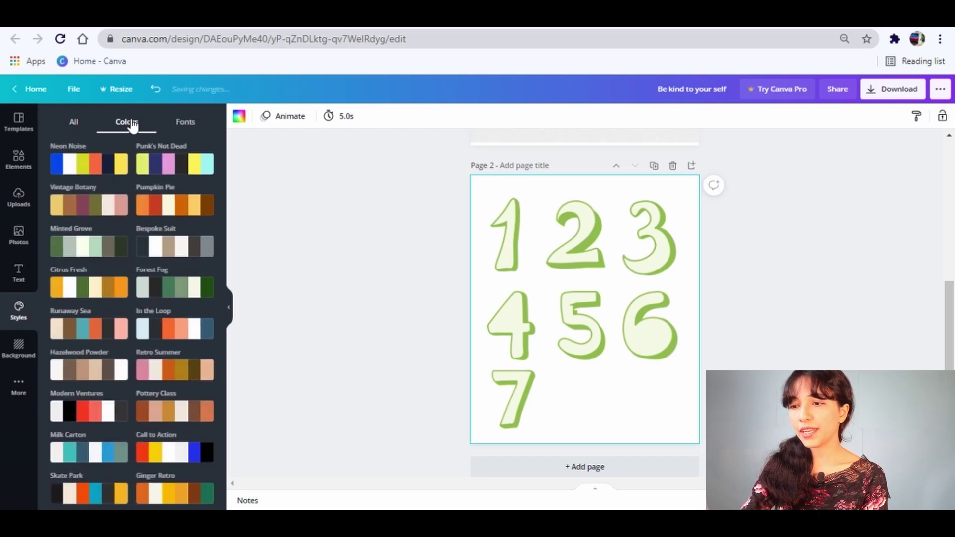
click(88, 205)
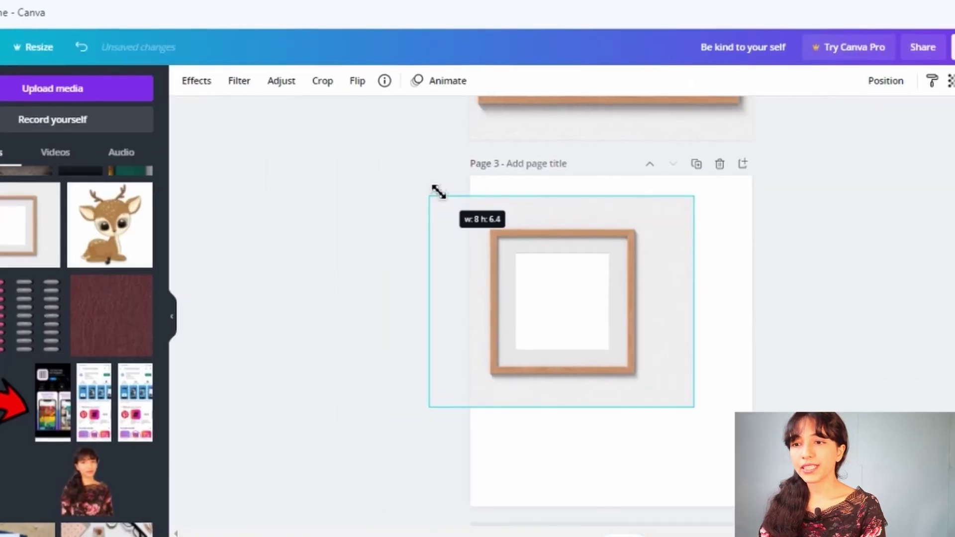
drag(437, 192, 435, 189)
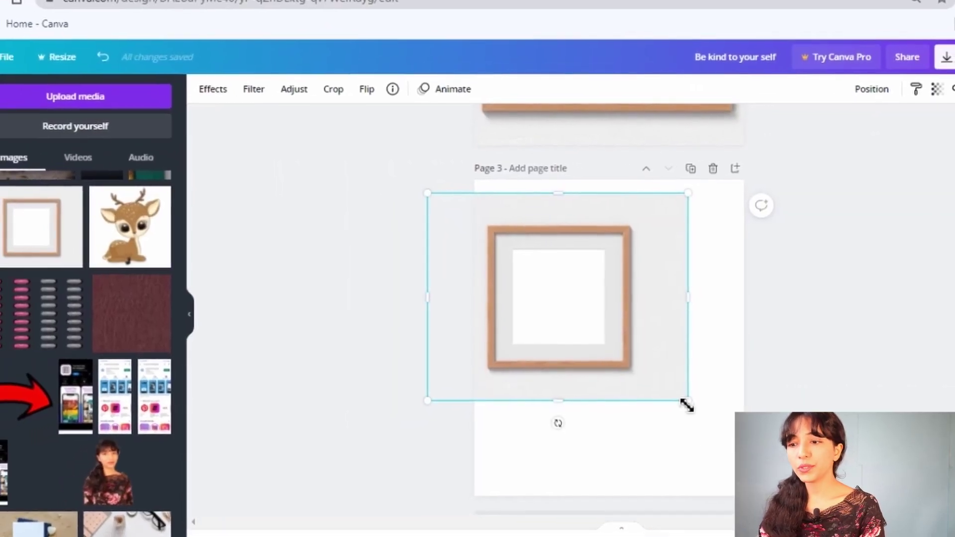
- Enlarge page 3's frame to fill the page and stretch a square across its inside
drag(686, 405, 797, 486)
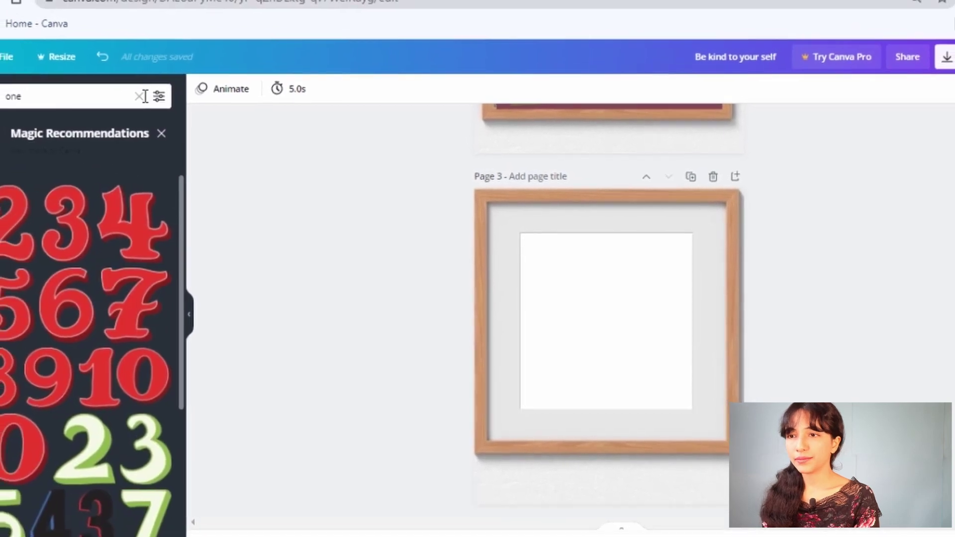
click(140, 96)
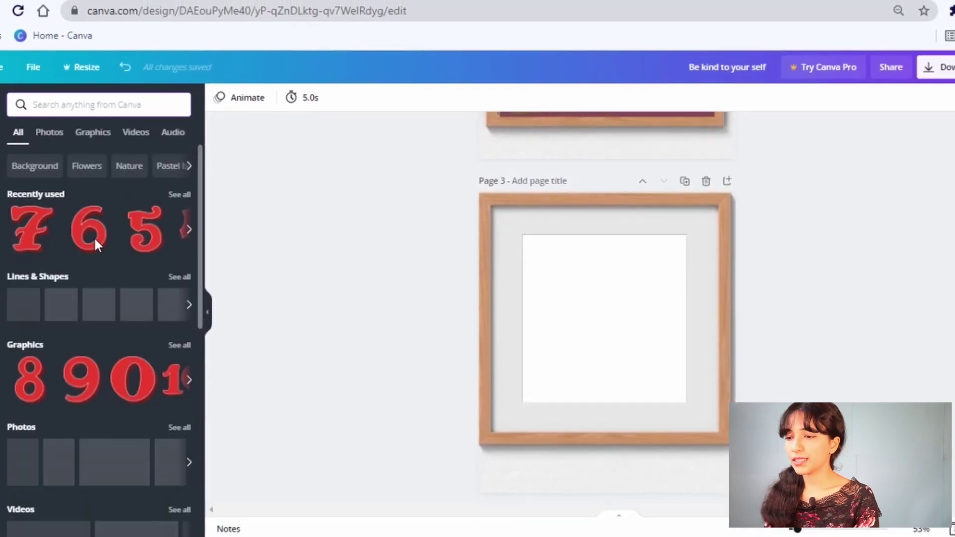
click(60, 305)
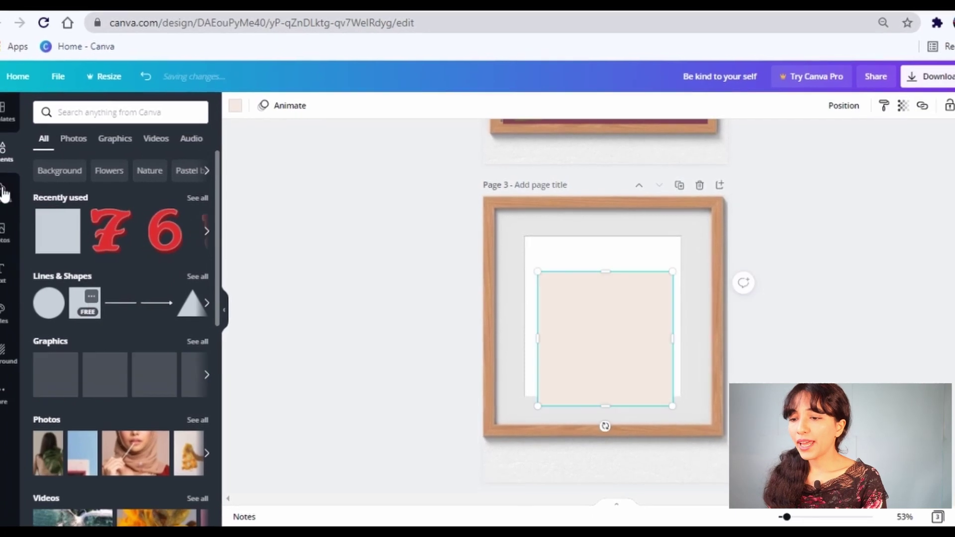
drag(538, 272, 495, 208)
mouse_move(673, 307)
mouse_down()
mouse_move(718, 310)
mouse_move(686, 308)
mouse_up()
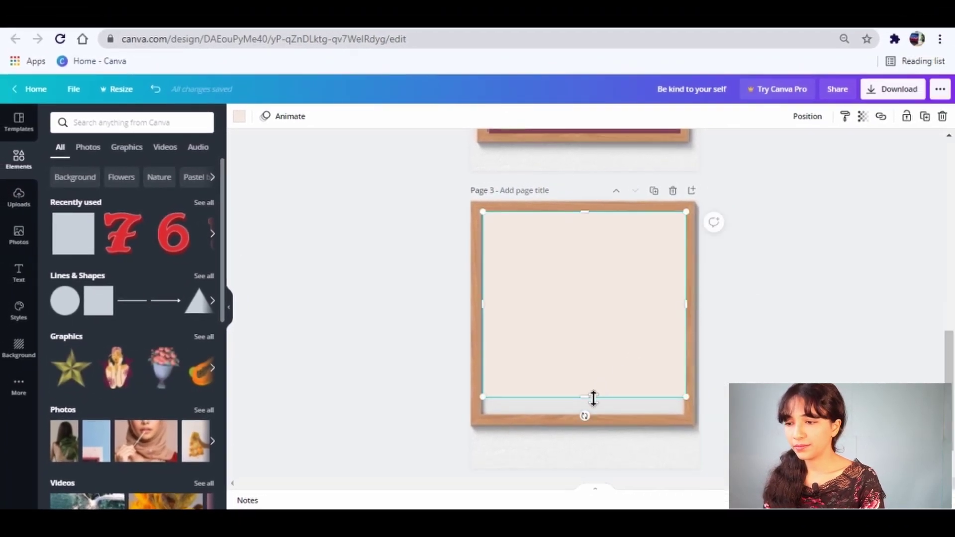
drag(591, 414, 592, 414)
key(t)
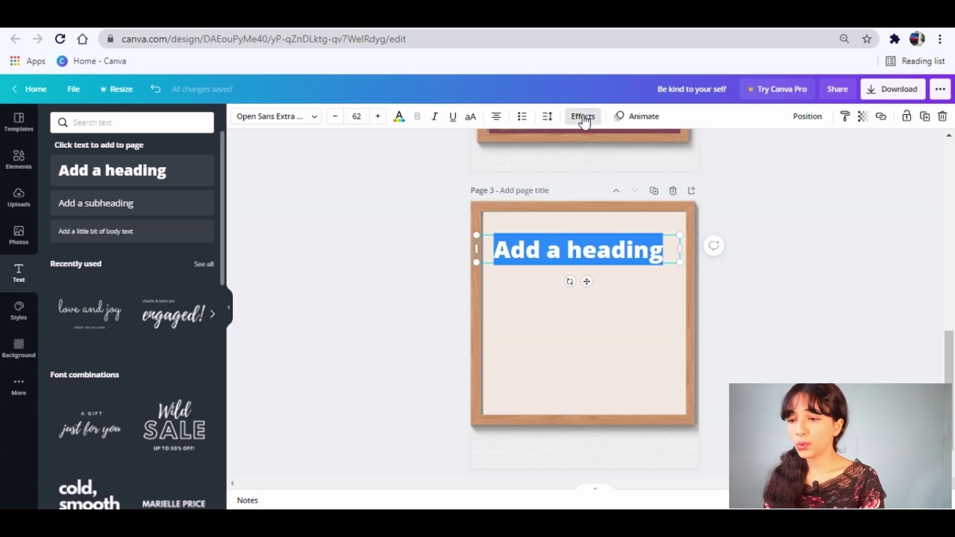
- Give the heading a Splice text effect in white
click(583, 117)
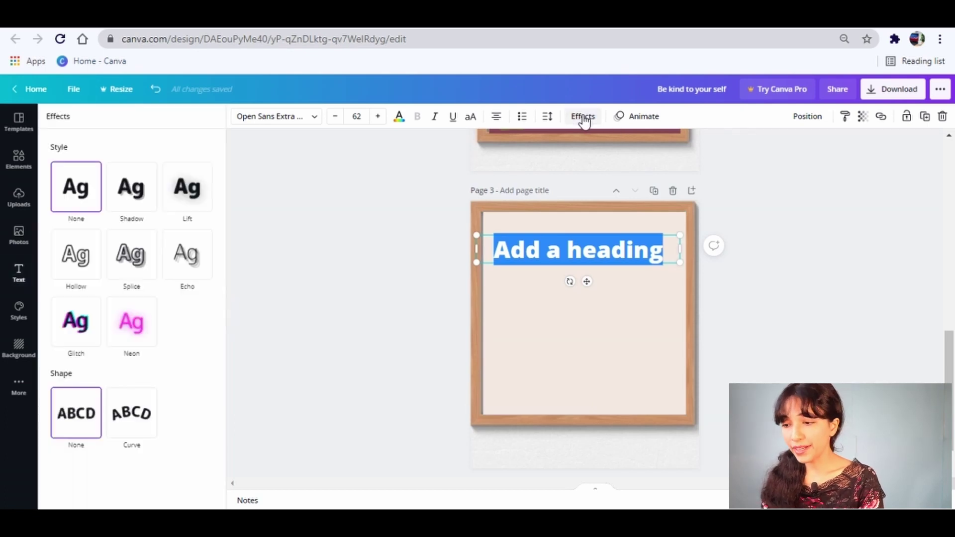
click(134, 255)
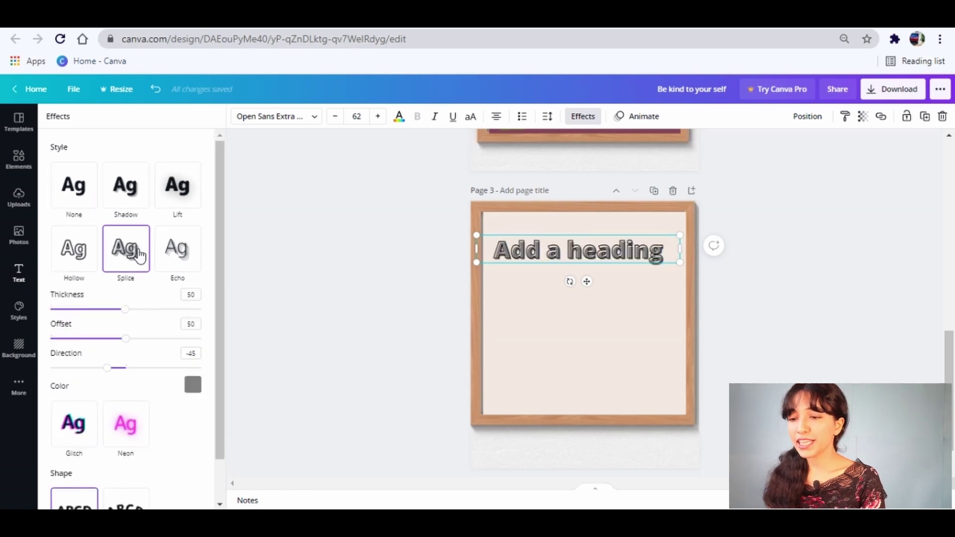
click(193, 385)
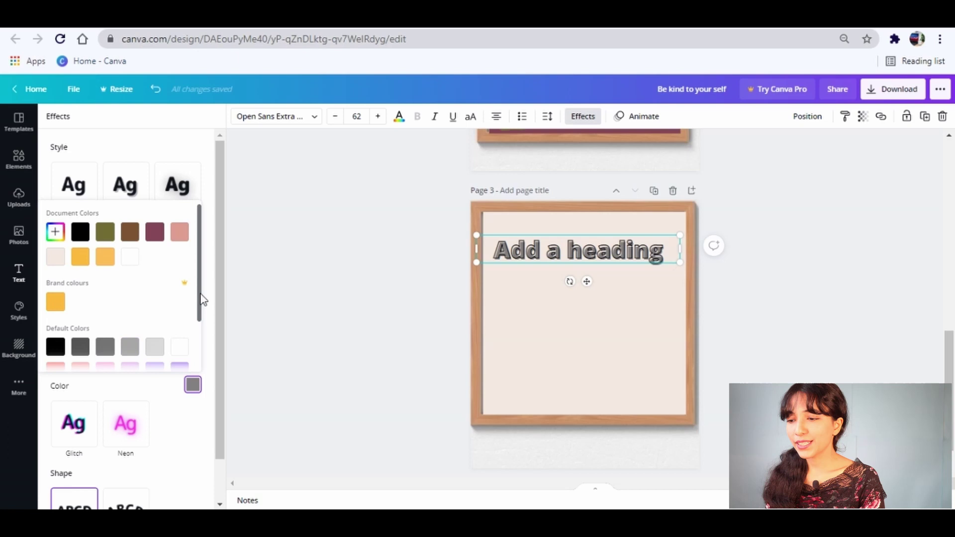
drag(203, 300, 203, 366)
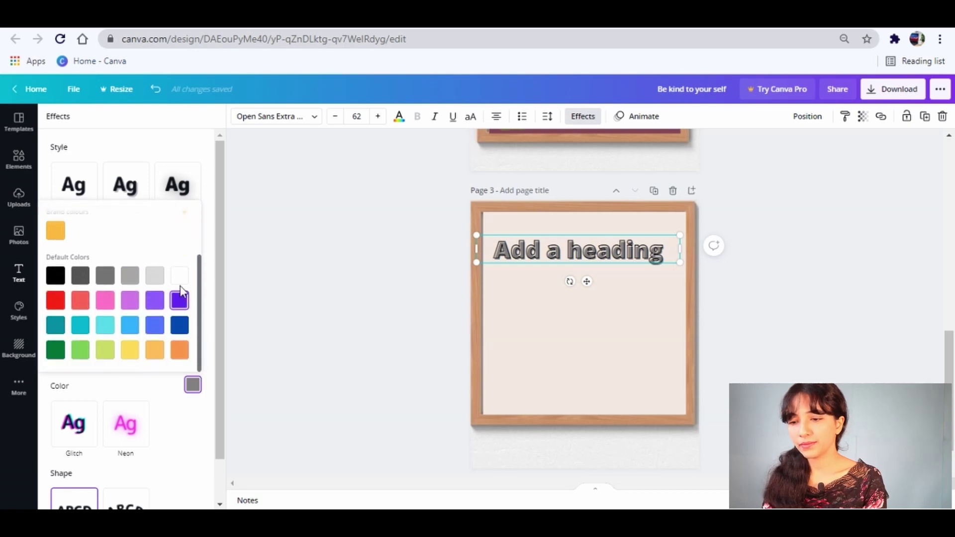
click(178, 276)
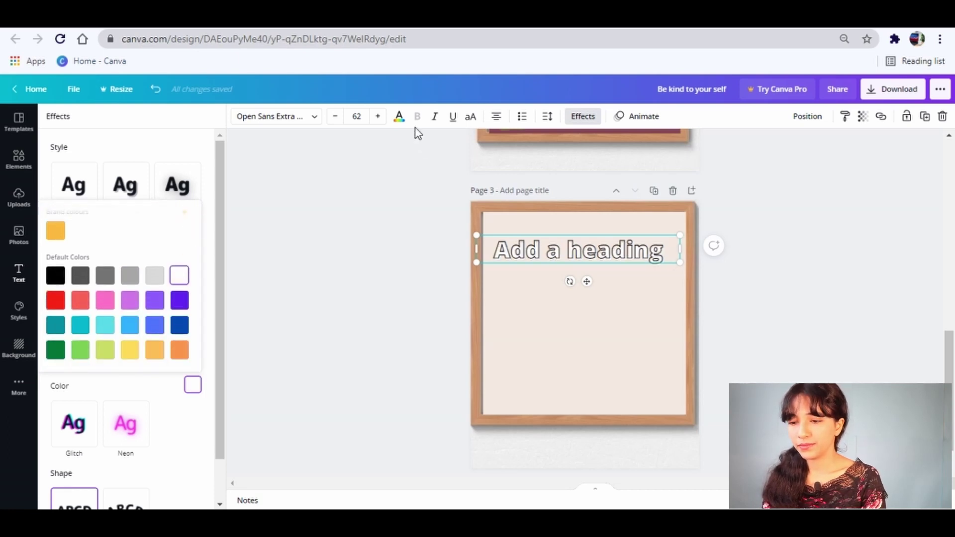
- Change the heading's text colour and replace its placeholder wording with the quote
click(399, 118)
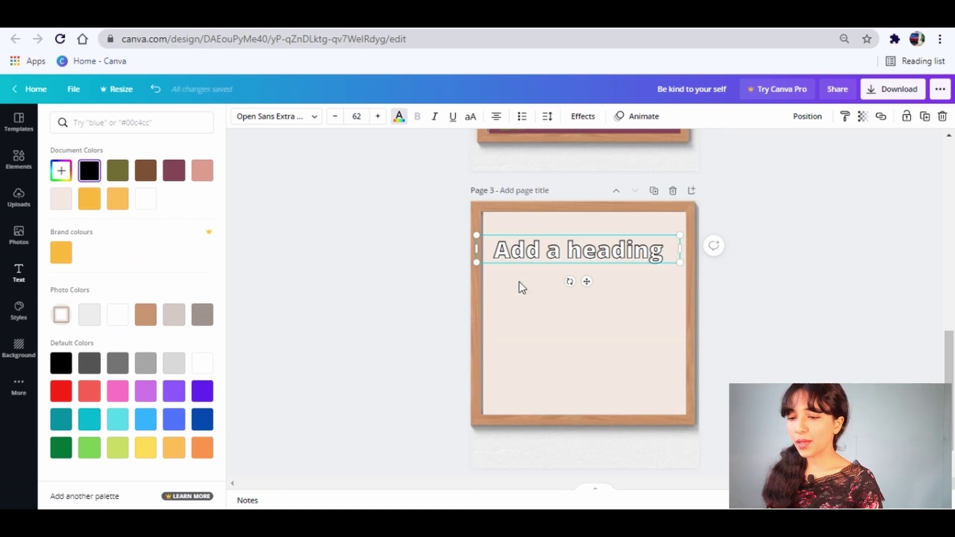
double_click(559, 256)
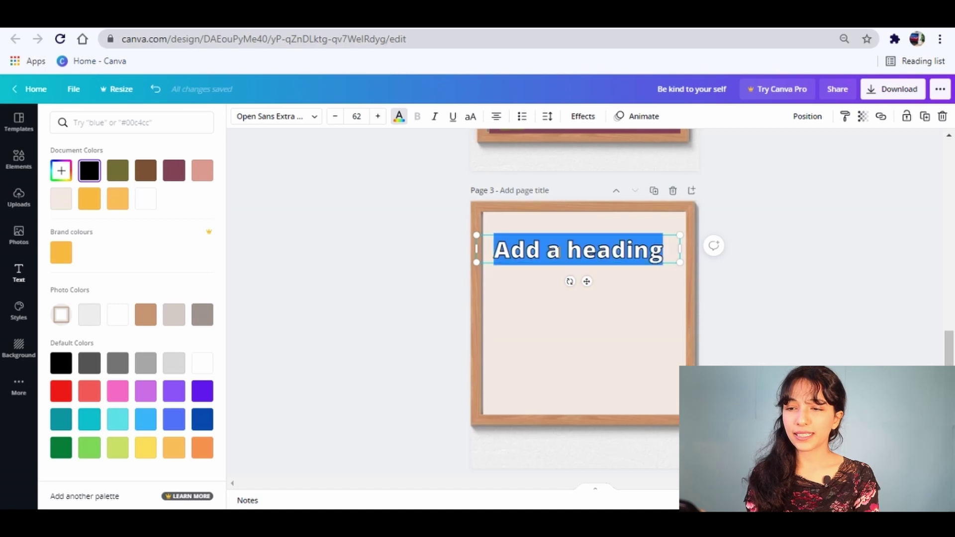
text(DO)
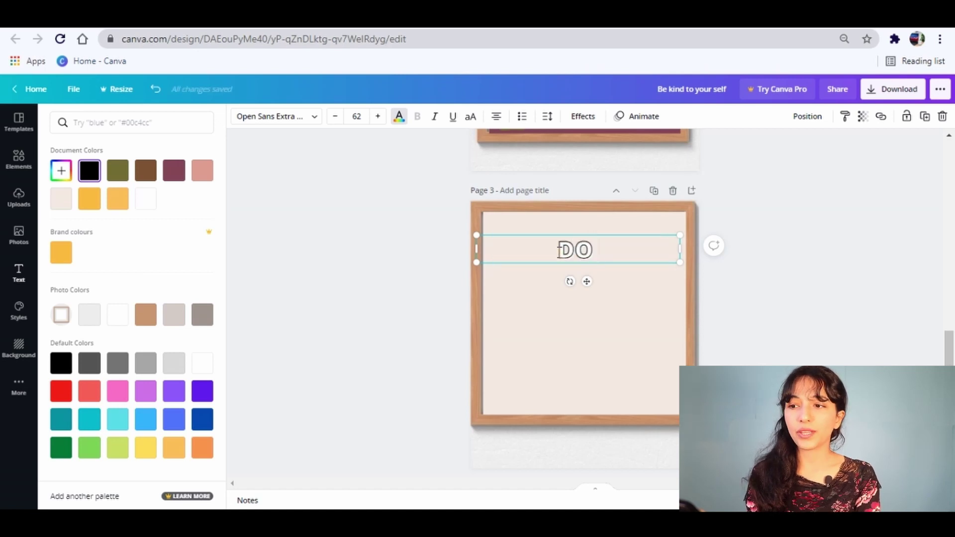
text( GREAT)
text( TH)
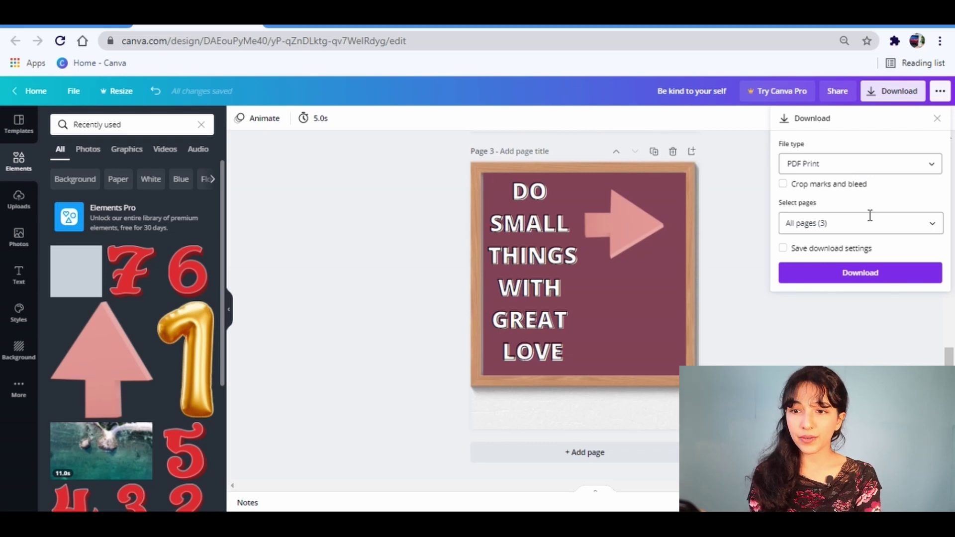
- Download the design as the PDF 'Be kind to your self.pdf'
click(857, 277)
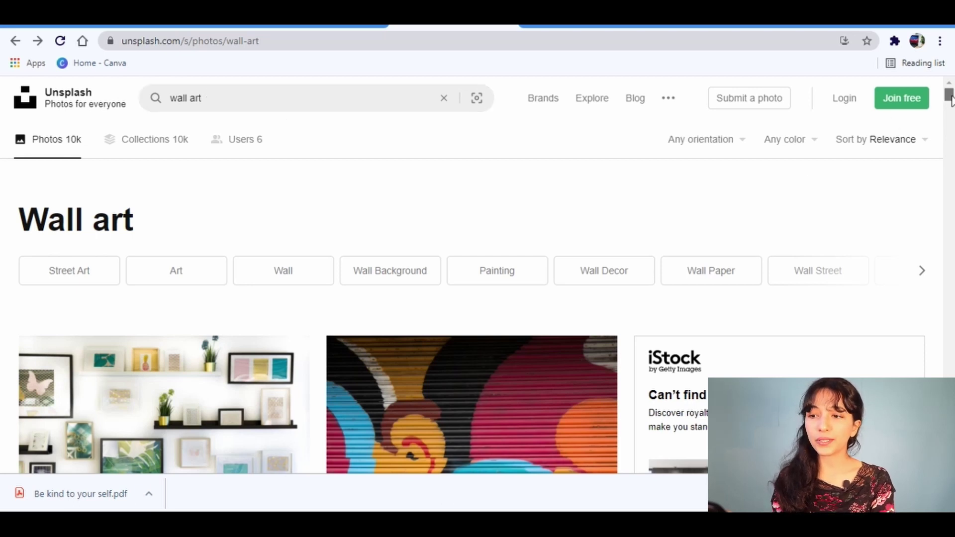
- Scroll down the Unsplash photo results to find a wall photo
drag(949, 95, 952, 129)
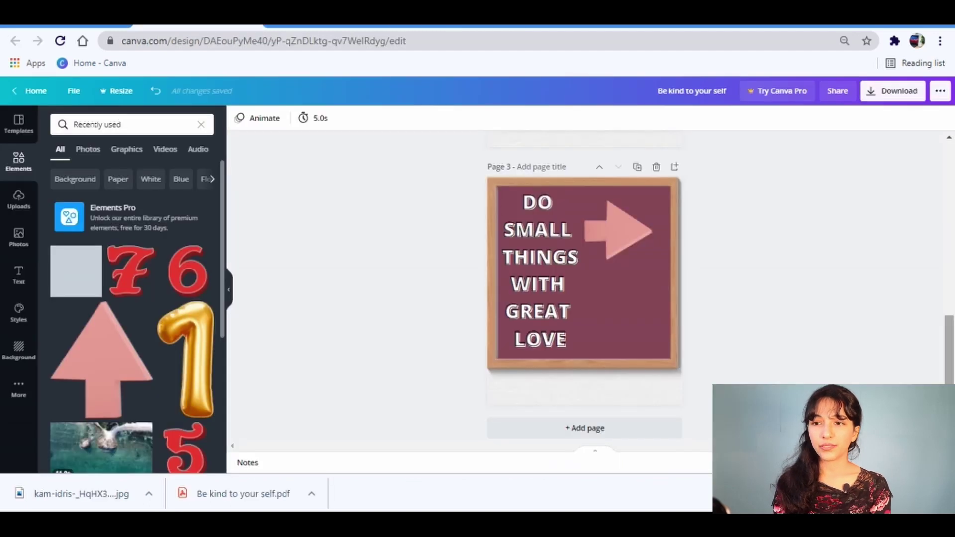
- Download the framed-print design's pages as JPG images in a zip file
scroll(584, 283, up, 1)
scroll(584, 284, down, 1)
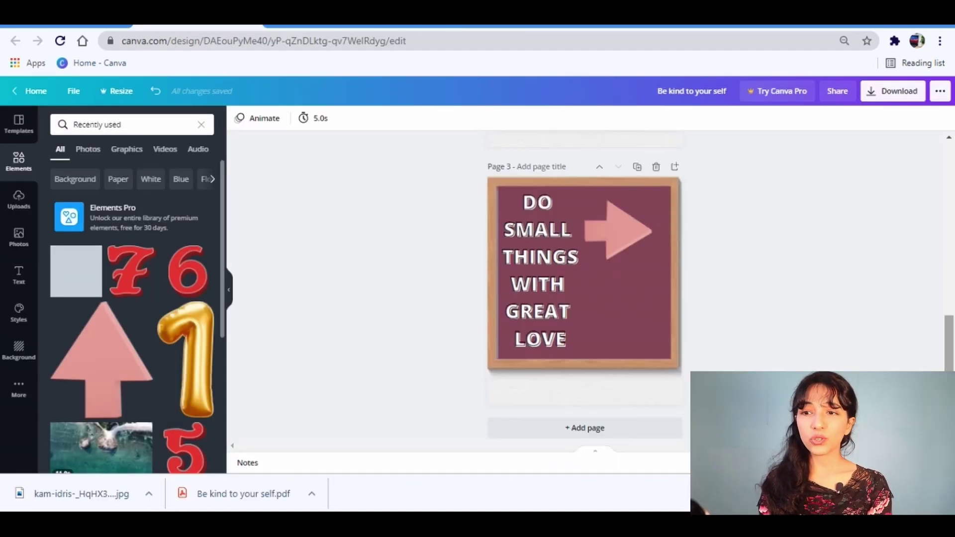
scroll(585, 284, up, 1)
drag(951, 391, 952, 291)
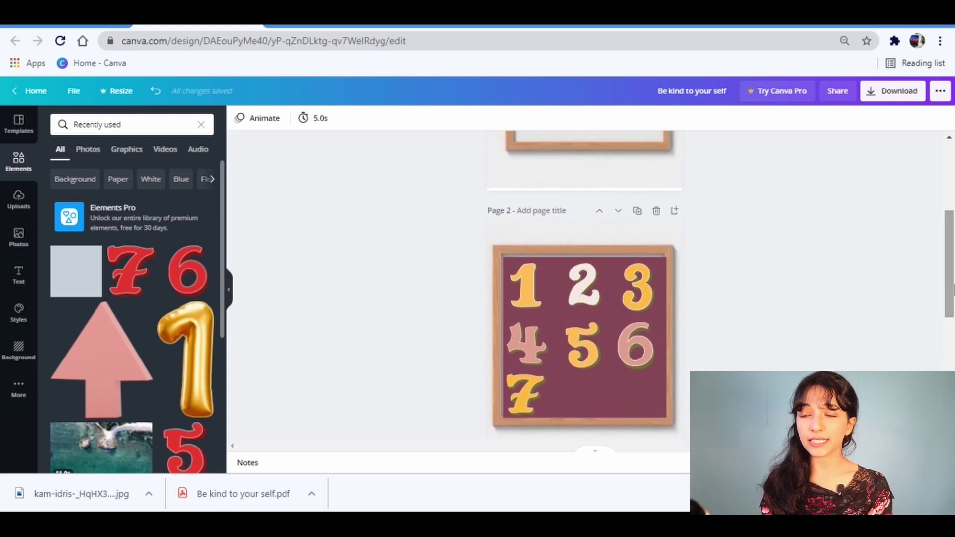
click(914, 95)
click(887, 170)
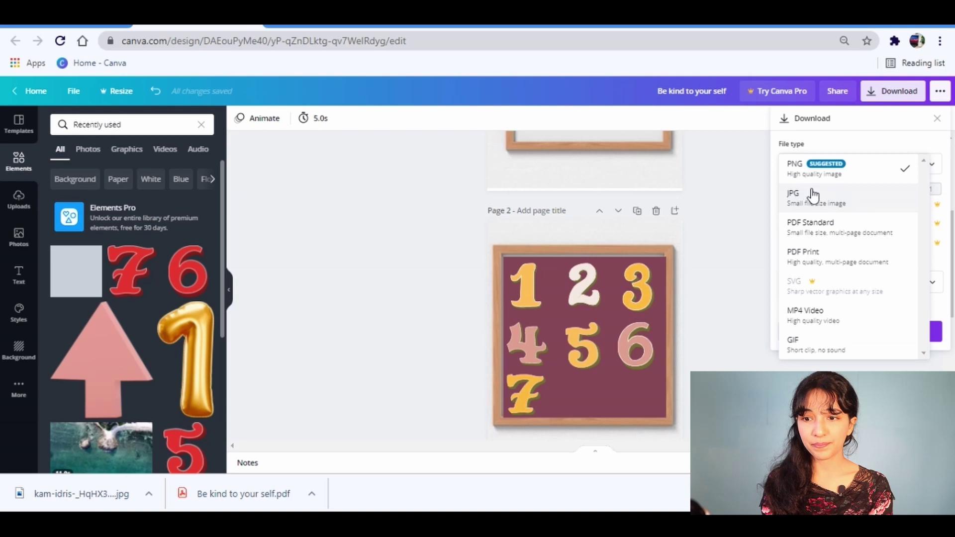
click(810, 194)
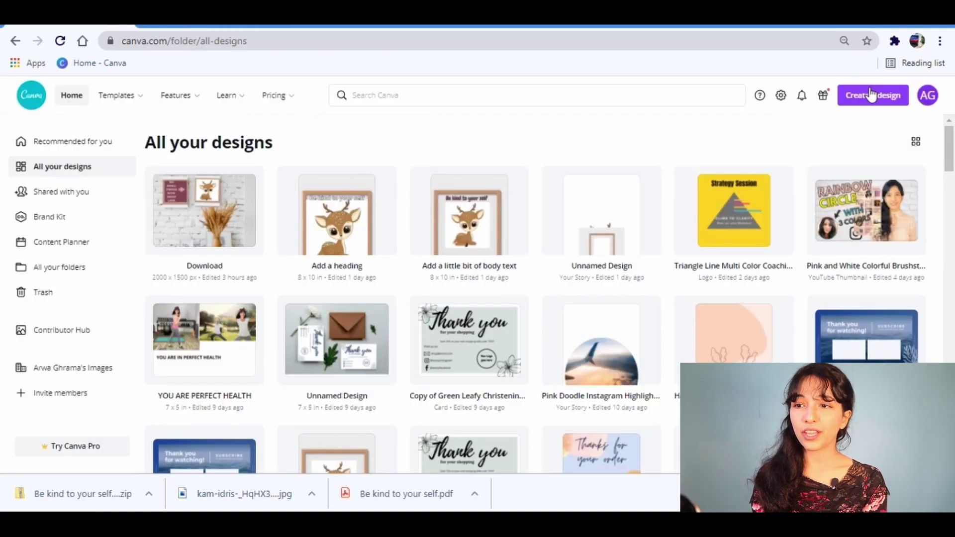
- Create a 2000 × 1500 px design and stretch the wall-frames photo to fill it
text(2000)
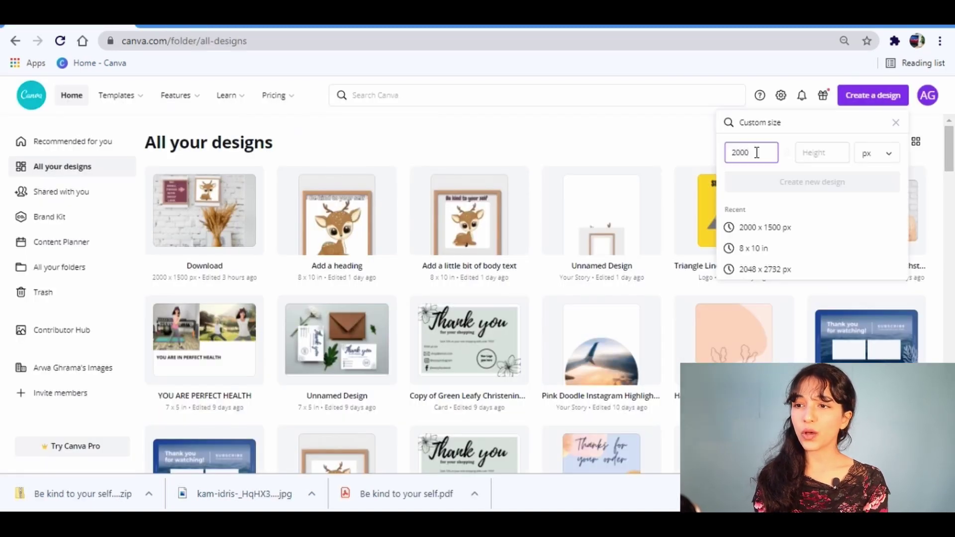
click(800, 153)
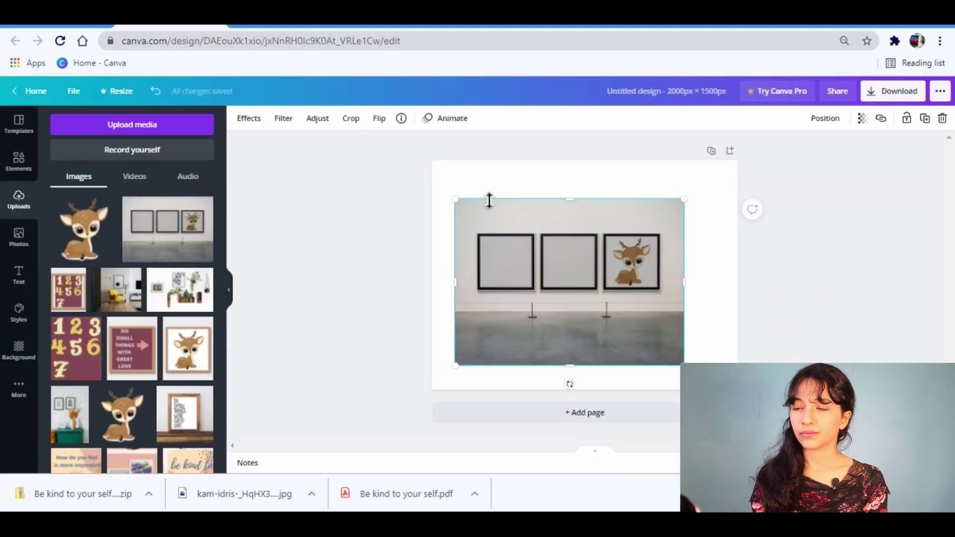
drag(461, 205, 440, 189)
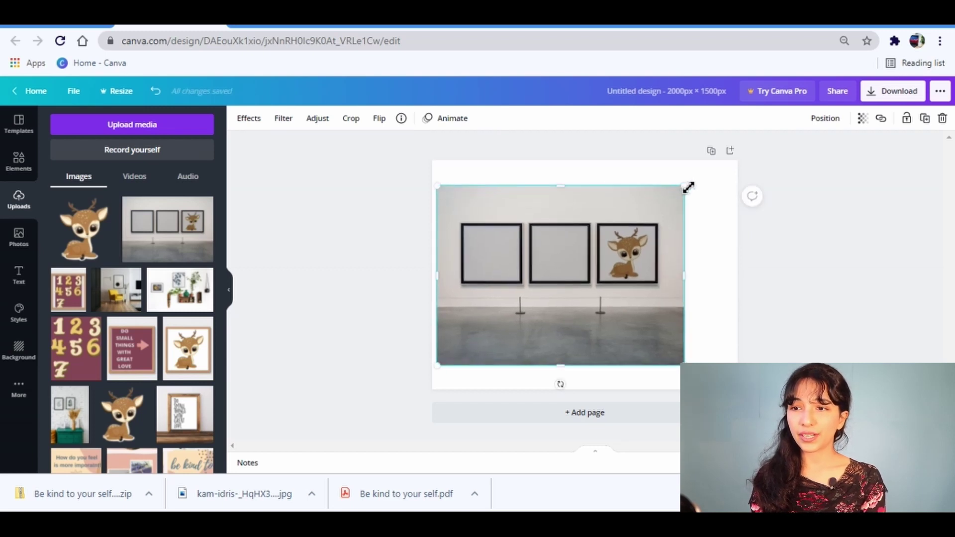
drag(687, 188, 753, 189)
drag(593, 372, 587, 390)
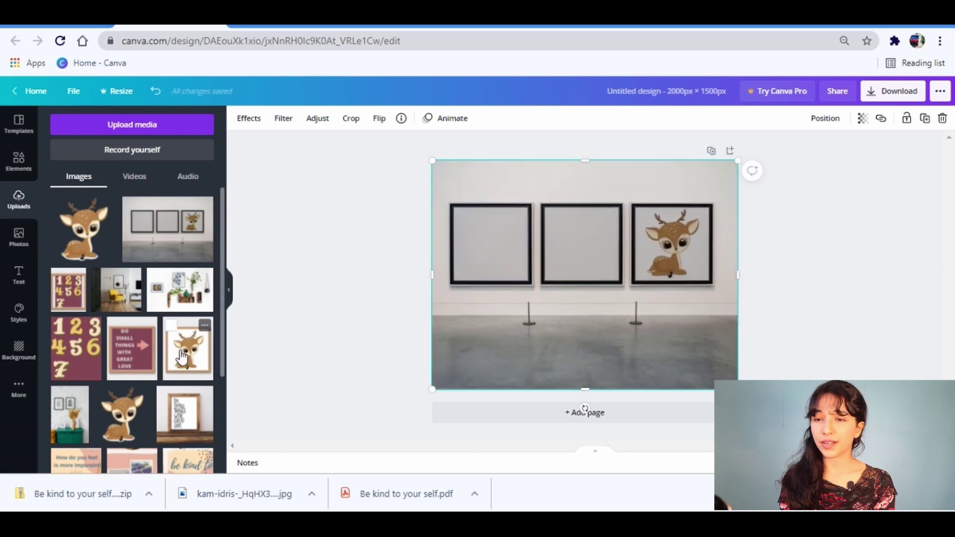
- Place the deer print and fit it inside the right frame
click(182, 357)
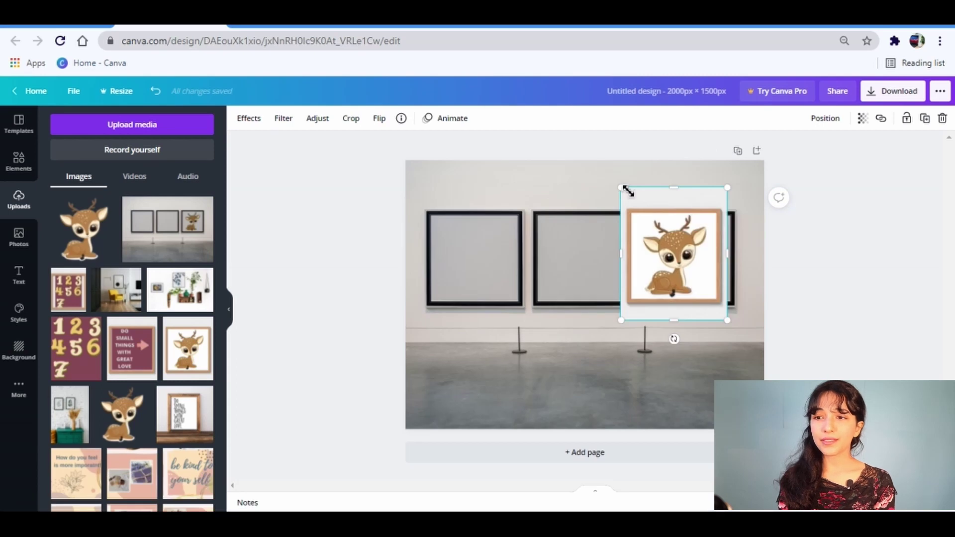
drag(631, 198, 630, 199)
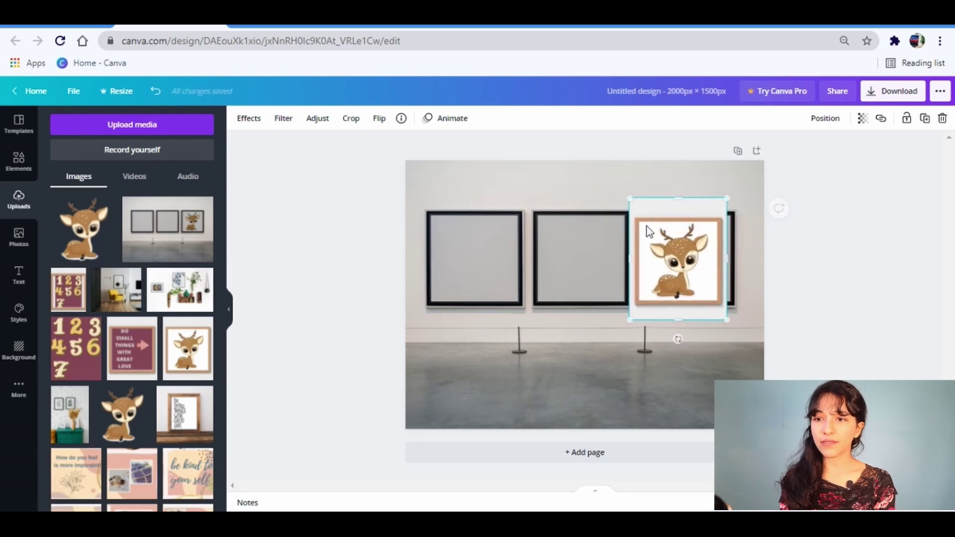
drag(658, 232, 665, 234)
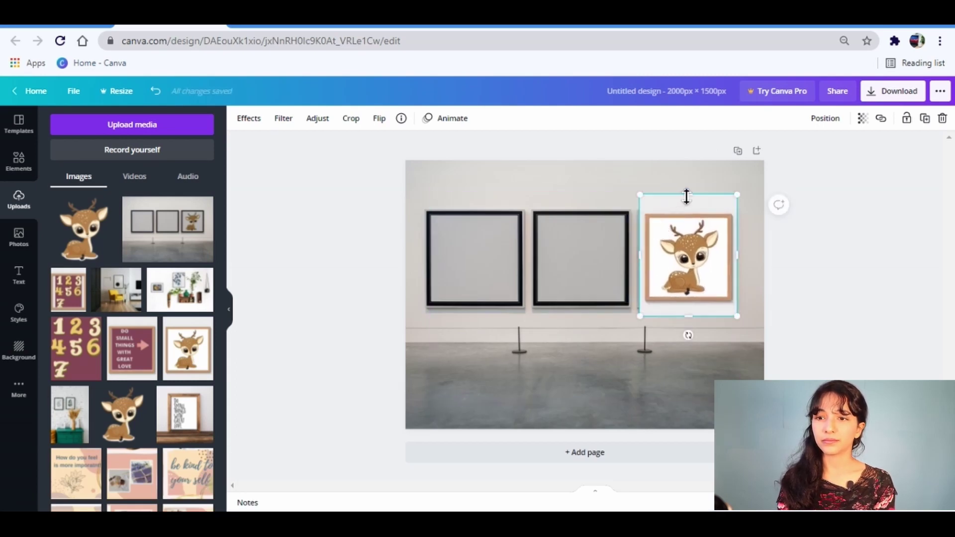
drag(686, 196, 687, 211)
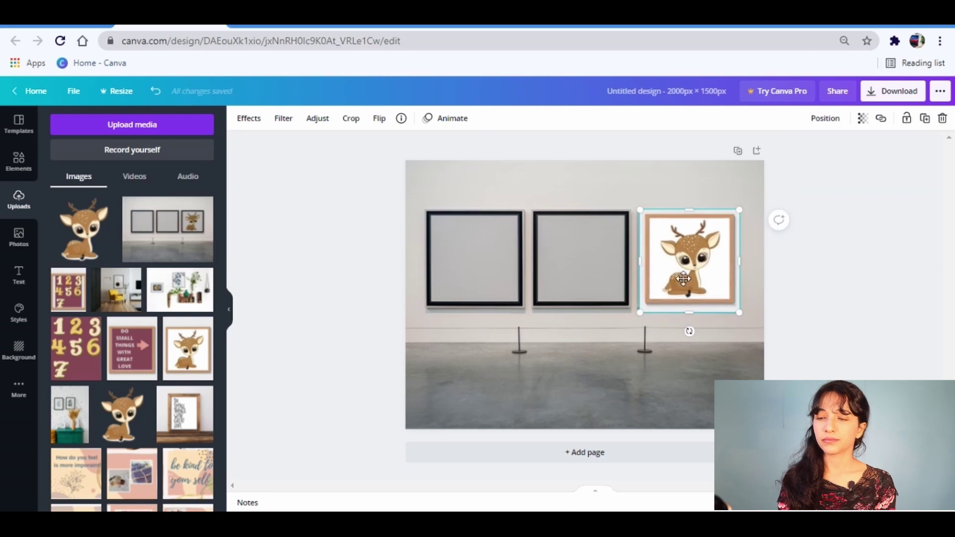
drag(686, 280, 683, 278)
- Fit the DO SMALL THINGS print into the middle frame and 123 456 7 into the left
click(132, 348)
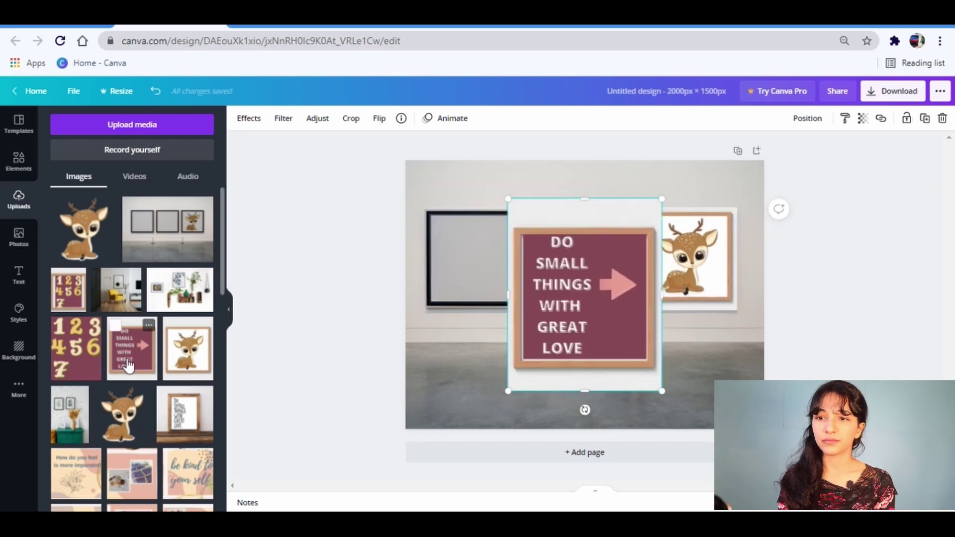
drag(580, 302, 554, 249)
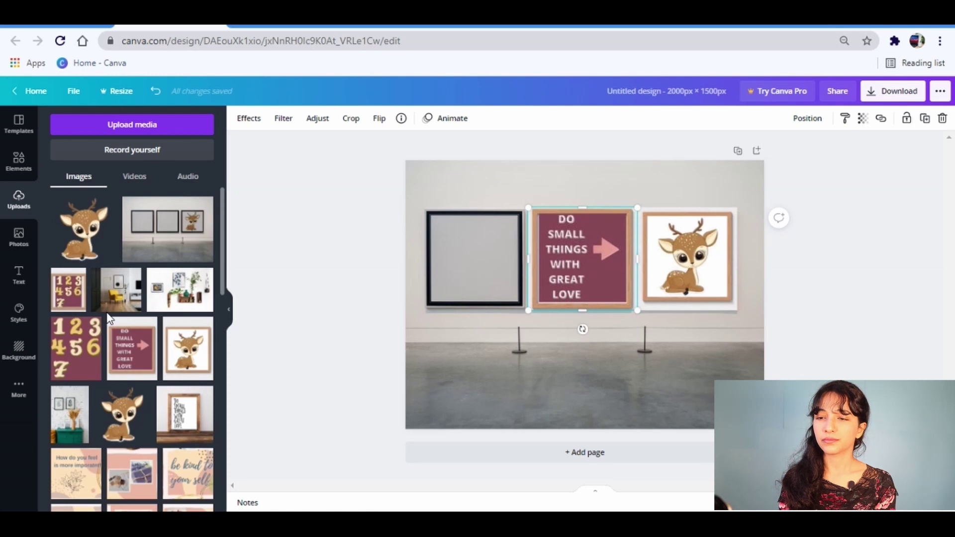
click(68, 290)
drag(660, 388, 618, 336)
drag(595, 300, 451, 254)
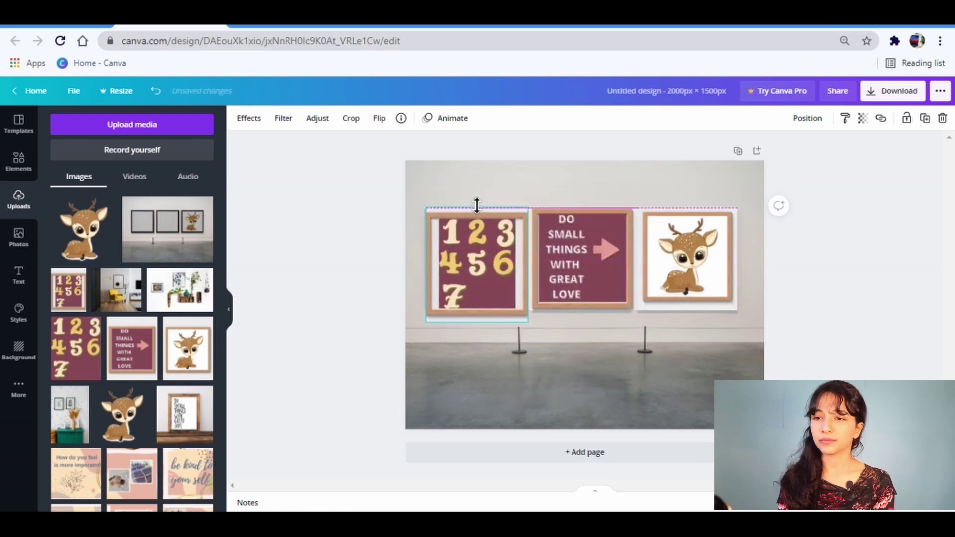
- Add a square shape to Page 4, shrink it and duplicate it into three squares
key(Return)
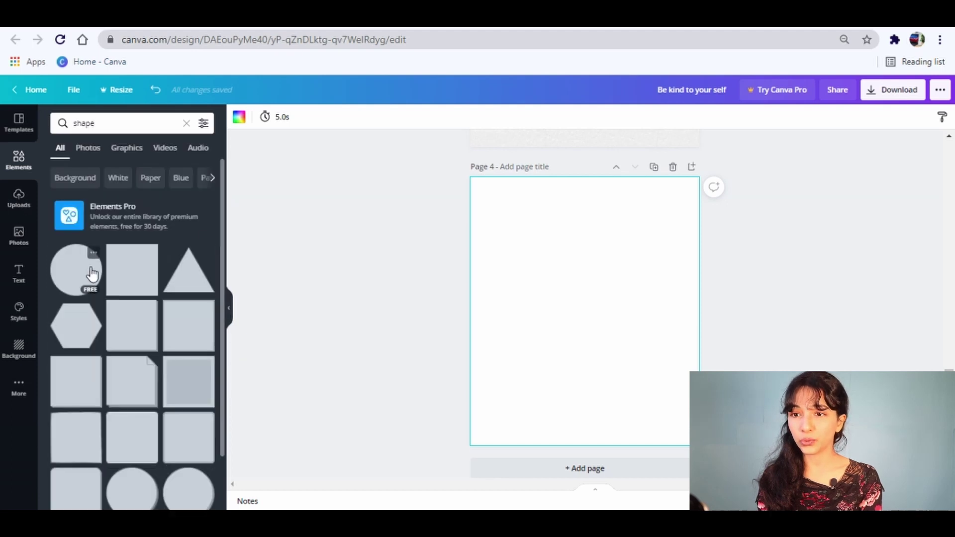
click(128, 272)
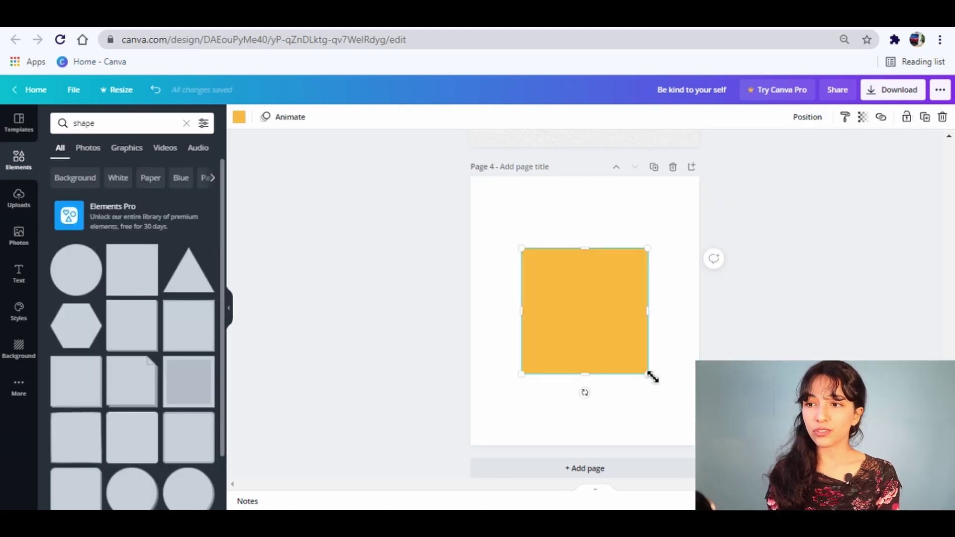
drag(648, 374, 592, 319)
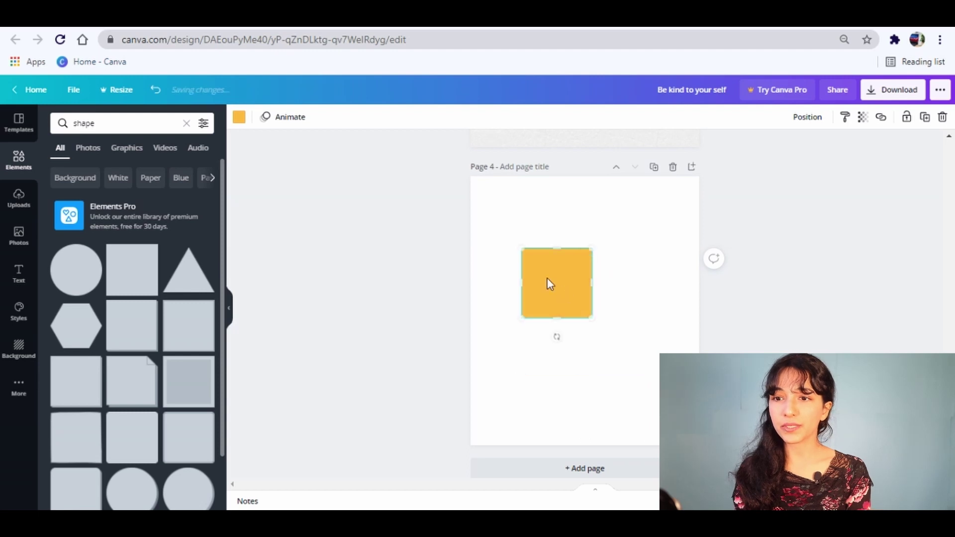
mouse_move(542, 274)
mouse_down()
mouse_move(512, 273)
mouse_move(611, 275)
mouse_move(622, 290)
mouse_up()
key(ctrl+d)
mouse_move(510, 255)
mouse_down()
mouse_move(503, 279)
mouse_move(575, 218)
mouse_up()
key(ctrl+d)
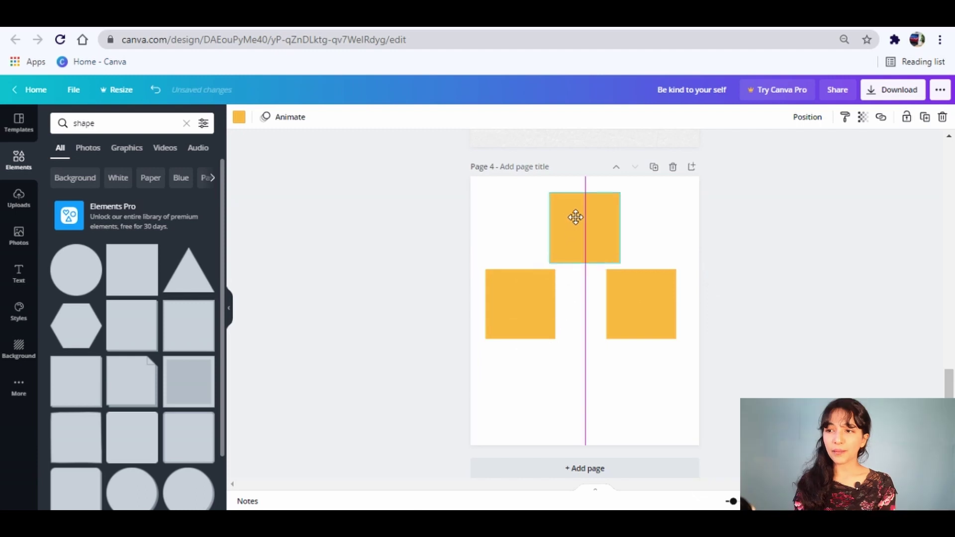
- Add a 'Download' heading and fit it inside the left square
click(112, 171)
text(D)
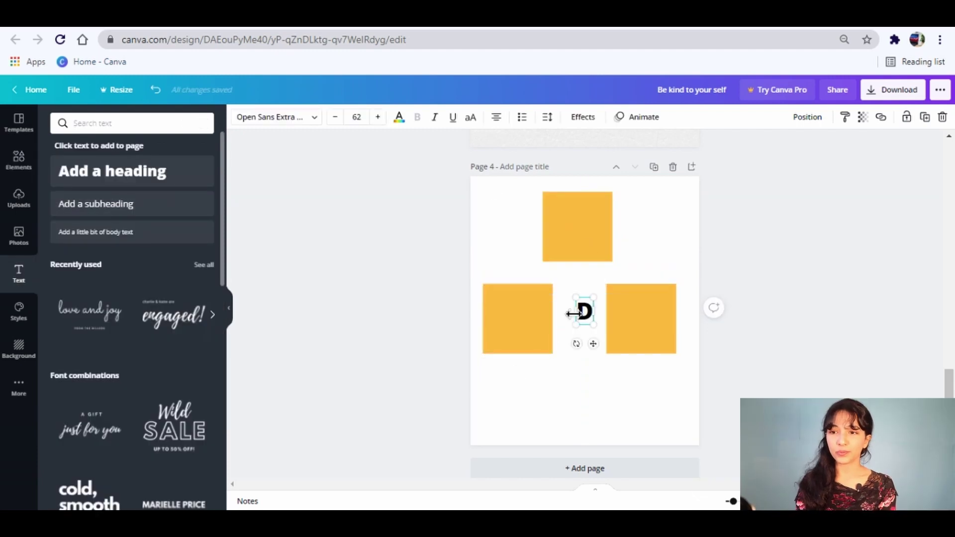
text(ownload)
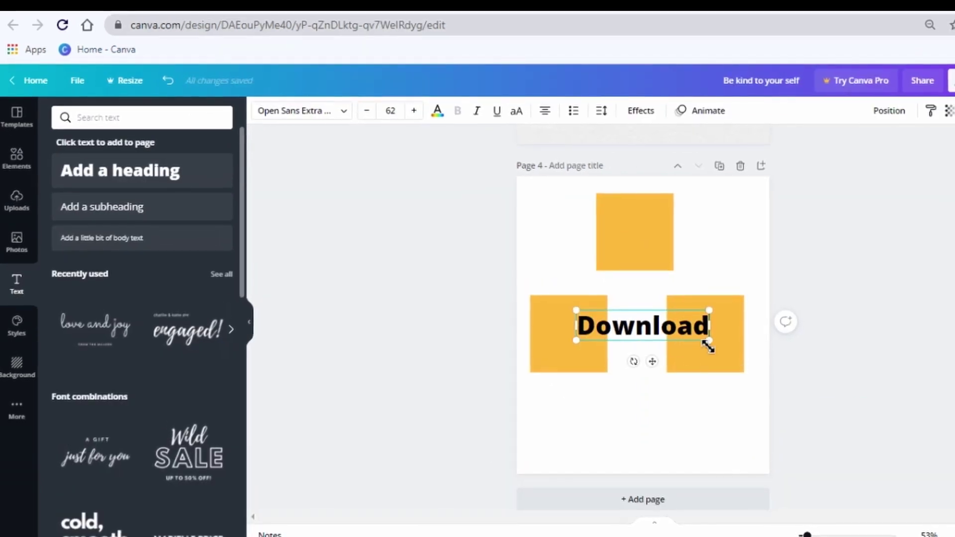
mouse_move(708, 341)
mouse_down()
mouse_move(639, 329)
mouse_move(575, 360)
mouse_up()
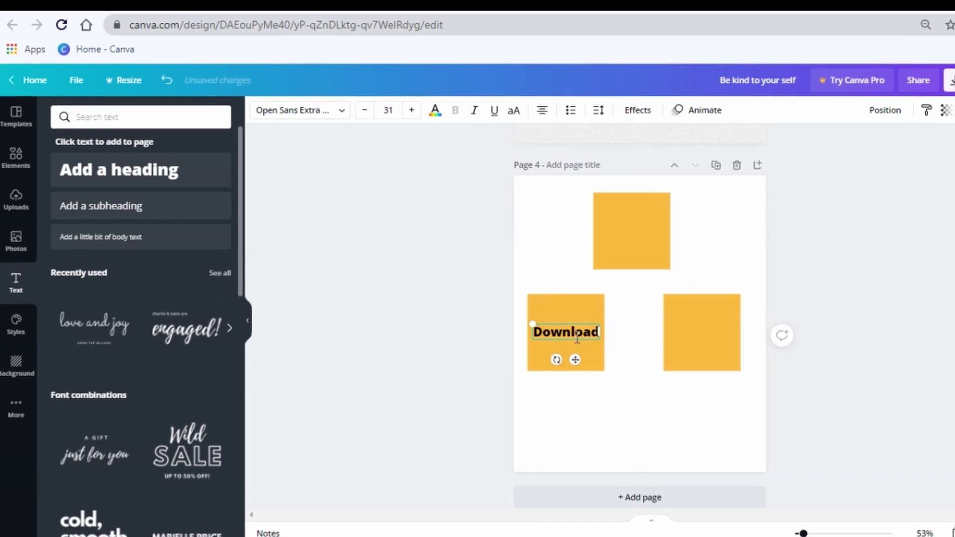
double_click(577, 333)
key(Escape)
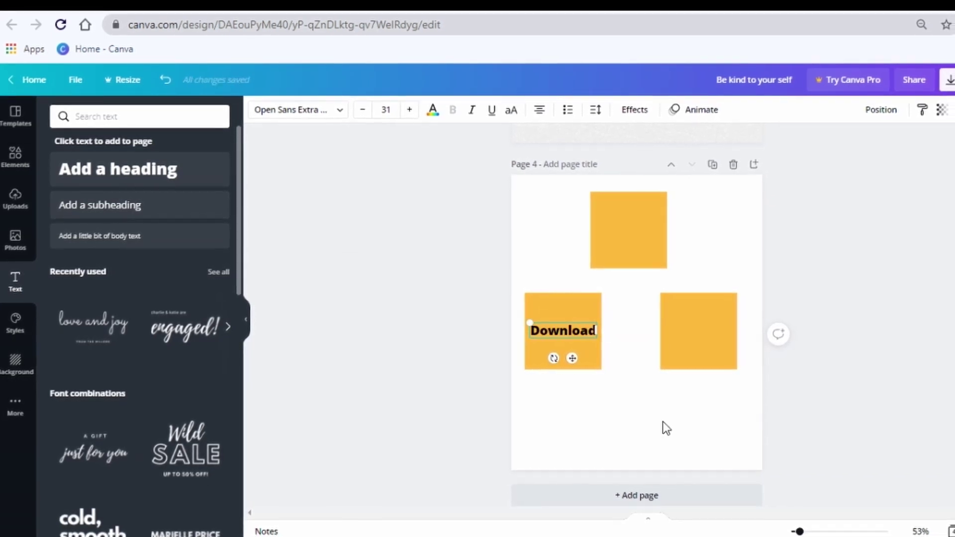
- Duplicate the heading into the top and right squares, relabelled 'Print' and 'Display'
key(ctrl+d)
drag(570, 339, 637, 235)
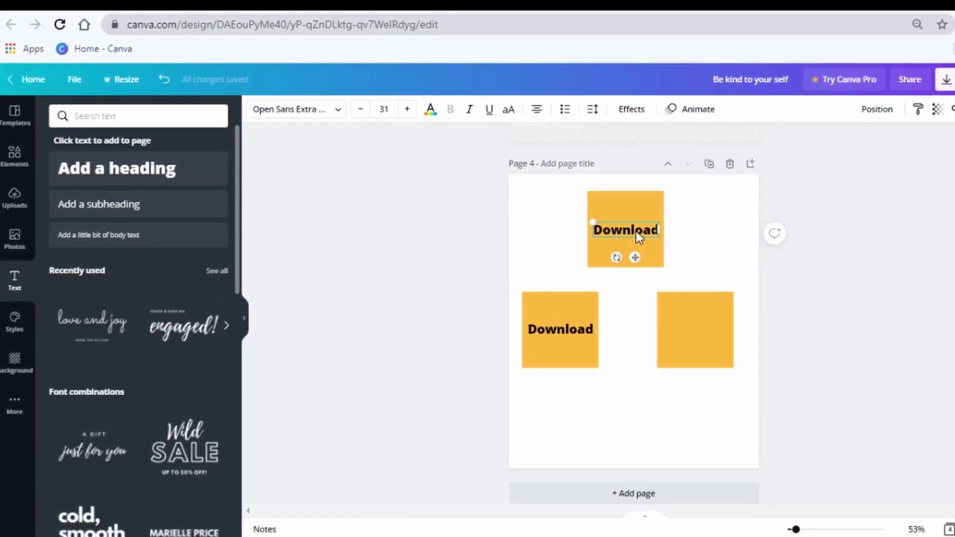
double_click(639, 236)
text(Print)
click(582, 330)
key(ctrl+d)
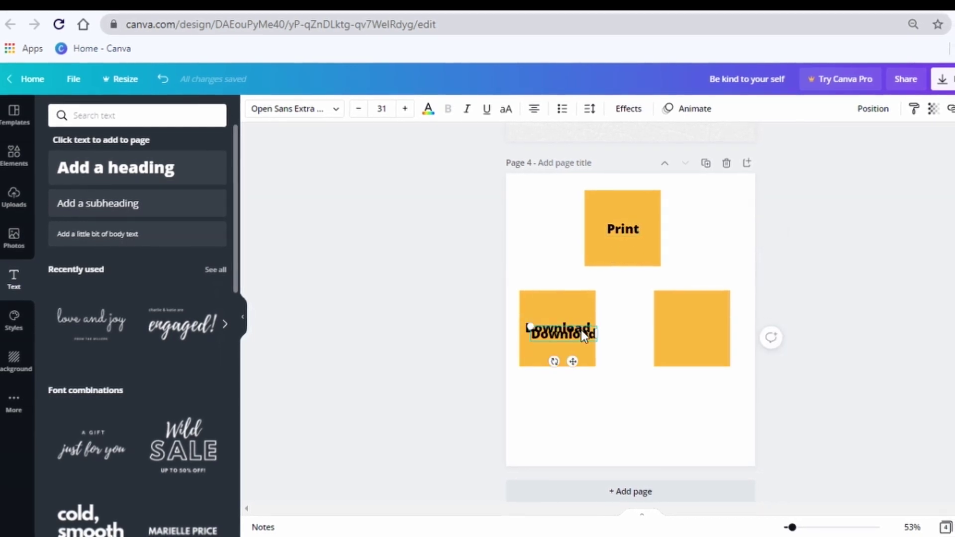
drag(581, 329, 704, 323)
double_click(692, 327)
text(Display)
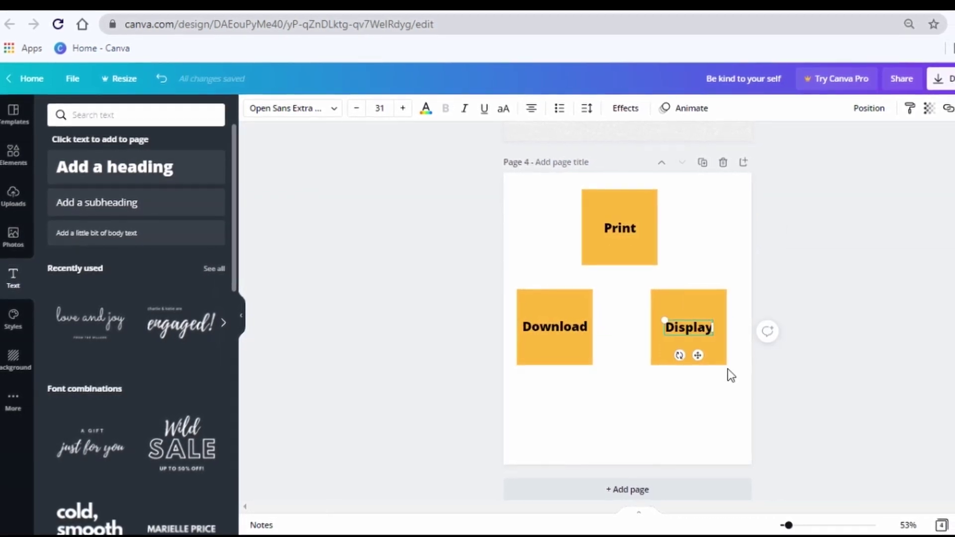
- Recolour the page with a colour palette from Styles
click(537, 203)
click(13, 319)
click(88, 203)
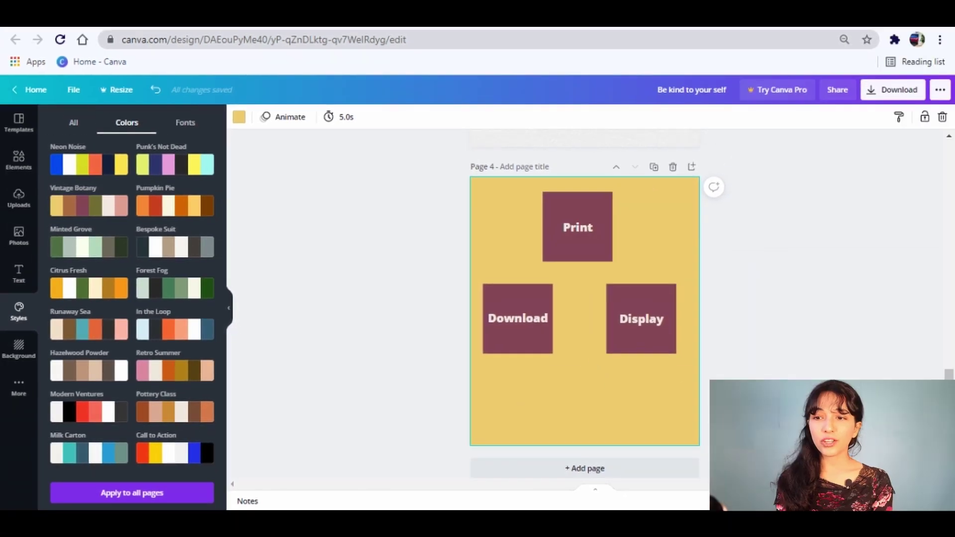
scroll(780, 276, up, 5)
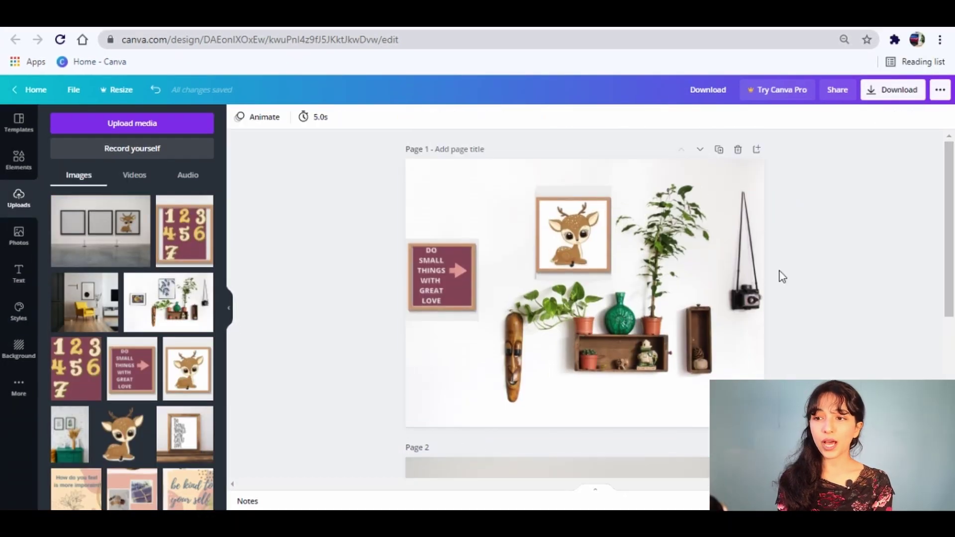